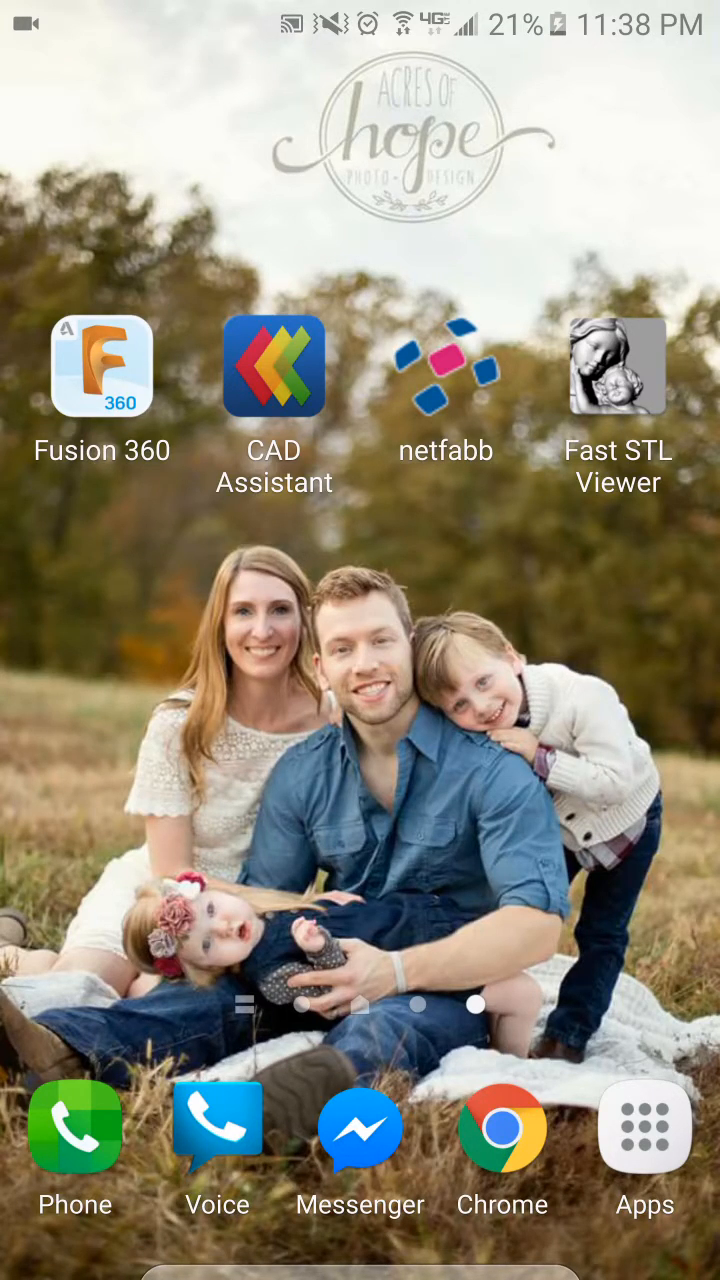
- Launch Fusion 360 and open the lower-jaw scan STL from the first project's Surgical Guides folder
{"action": "left_click", "coordinate": [101, 365]}
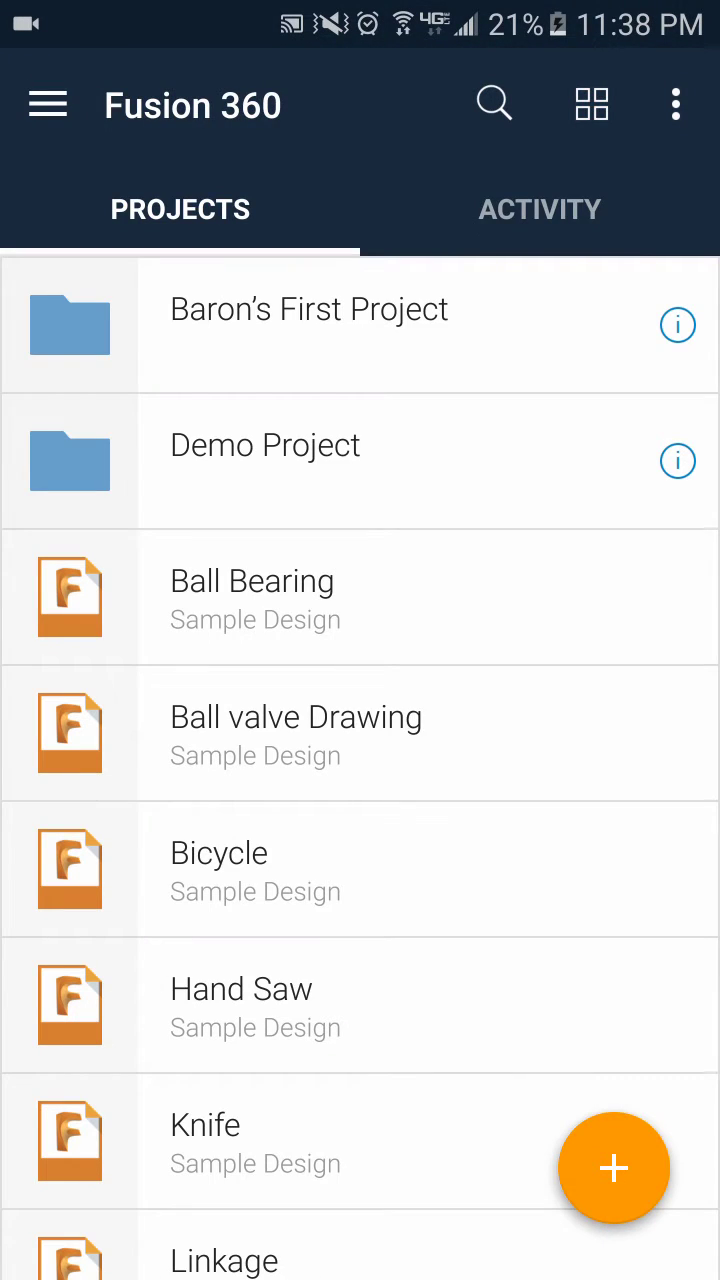
{"action": "left_click", "coordinate": [309, 325]}
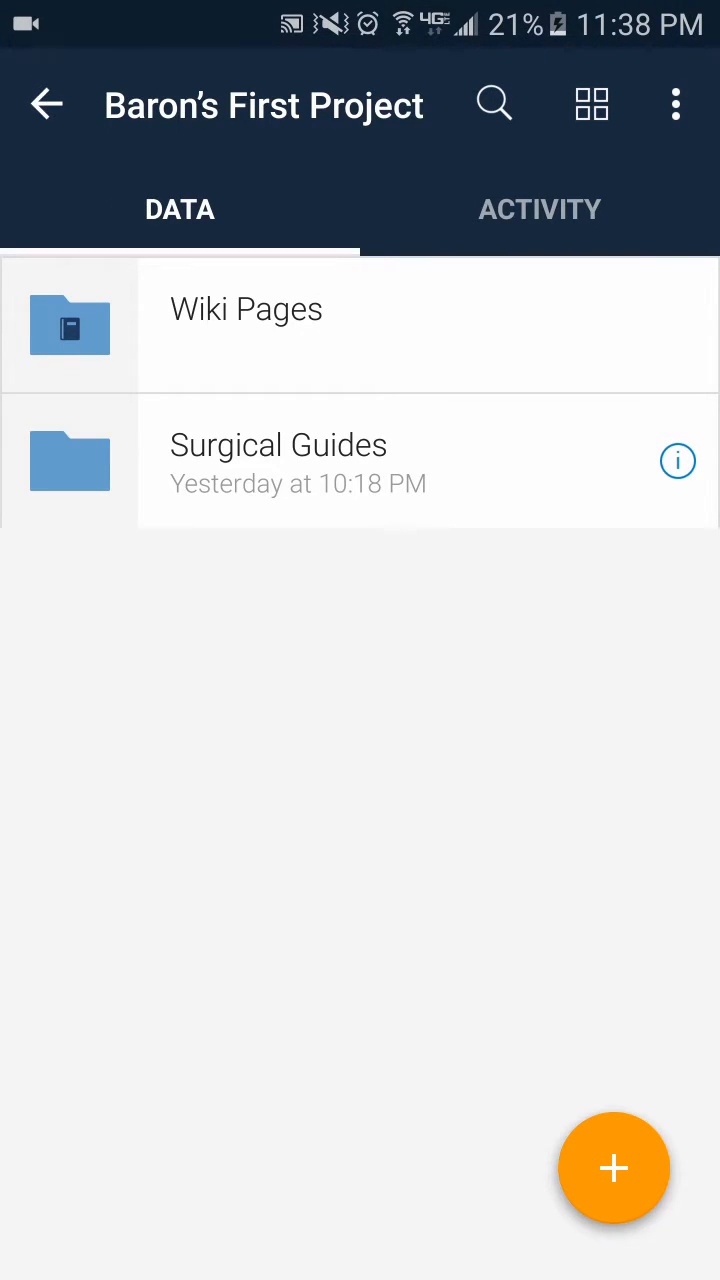
{"action": "left_click", "coordinate": [278, 460]}
{"action": "left_click", "coordinate": [386, 365]}
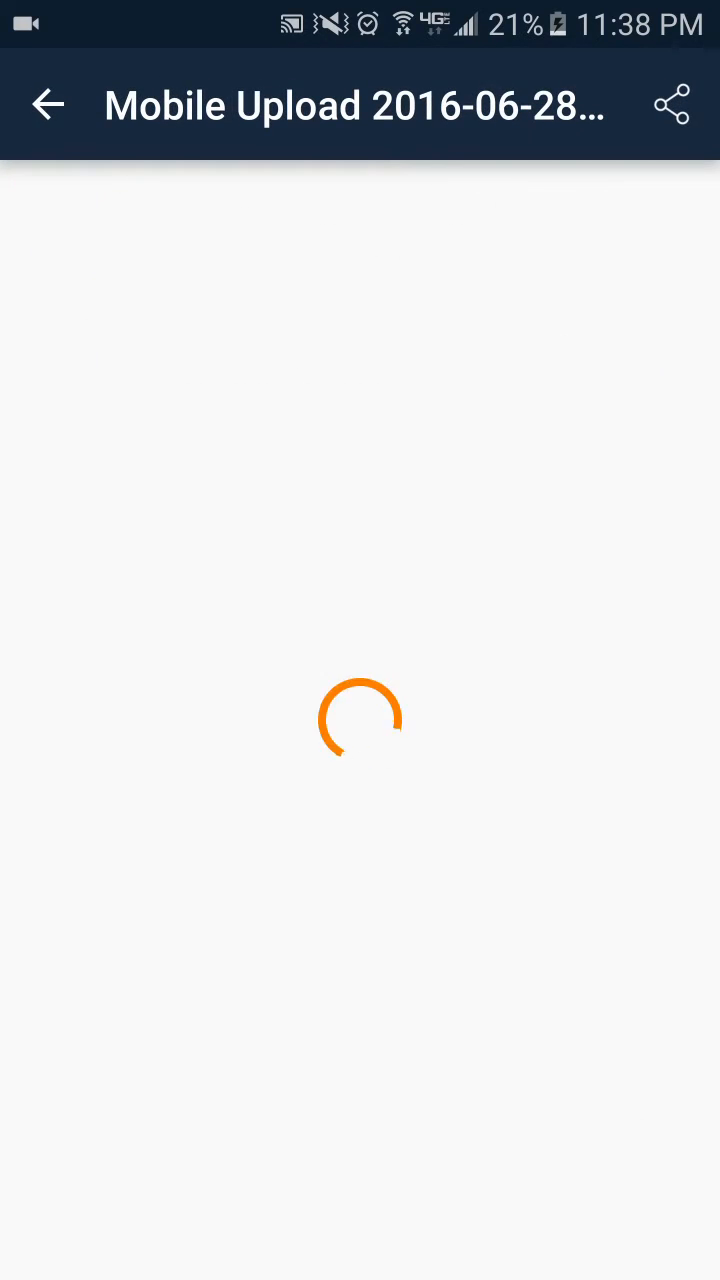
{"action": "left_click", "coordinate": [46, 105]}
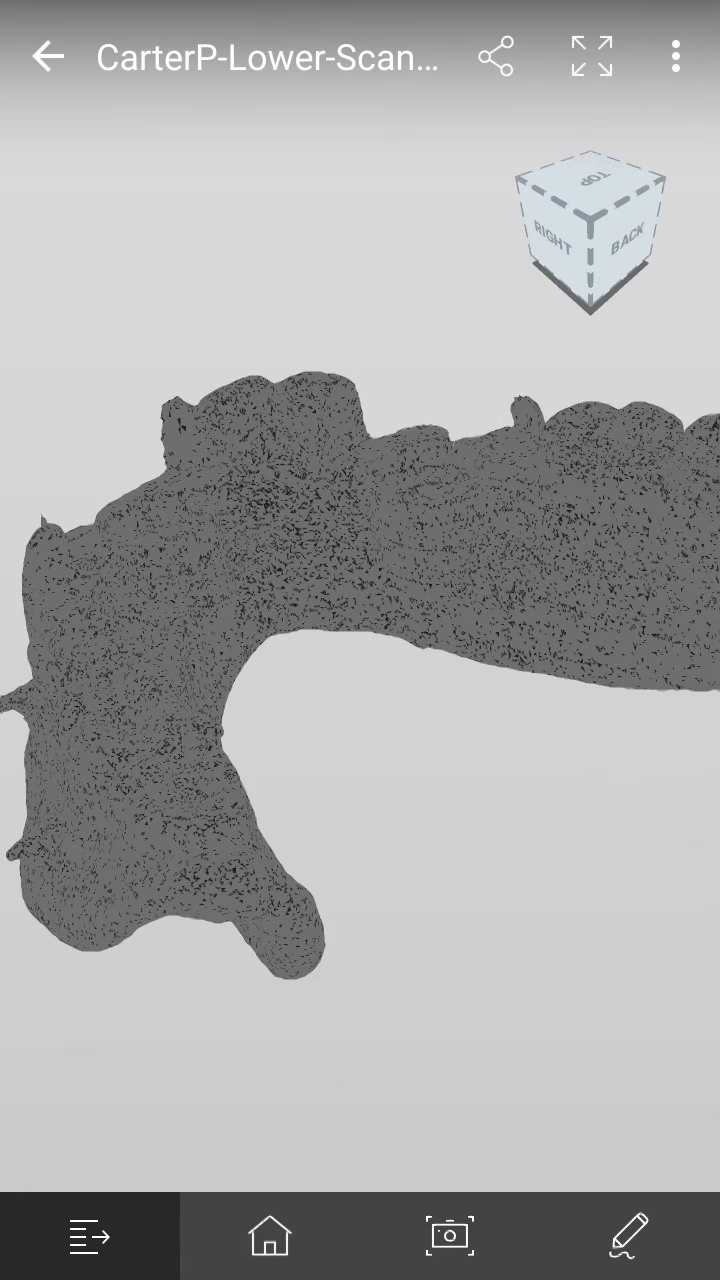
- Orbit the scan through side, front and top-down views showing the guide's holes
{"action": "left_click_drag", "start_coordinate": [300, 700], "coordinate": [480, 590]}
{"action": "left_click_drag", "start_coordinate": [300, 650], "coordinate": [520, 615]}
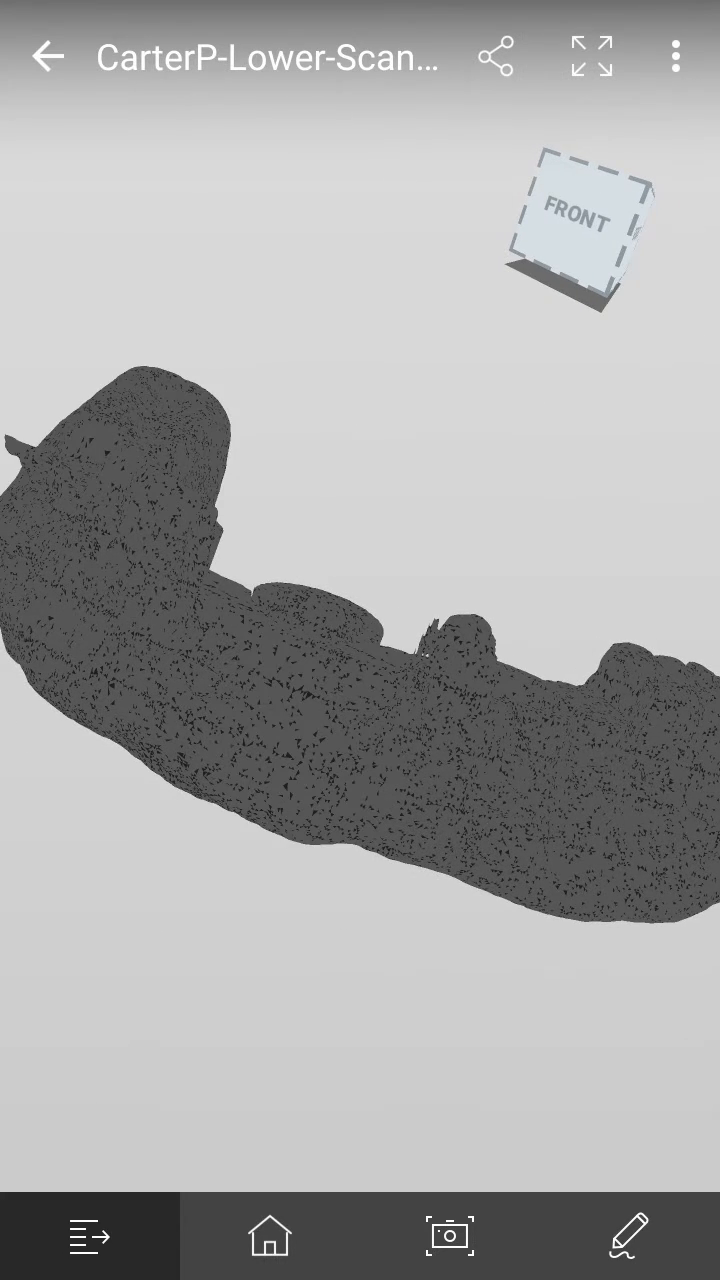
{"action": "left_click_drag", "start_coordinate": [360, 600], "coordinate": [360, 840]}
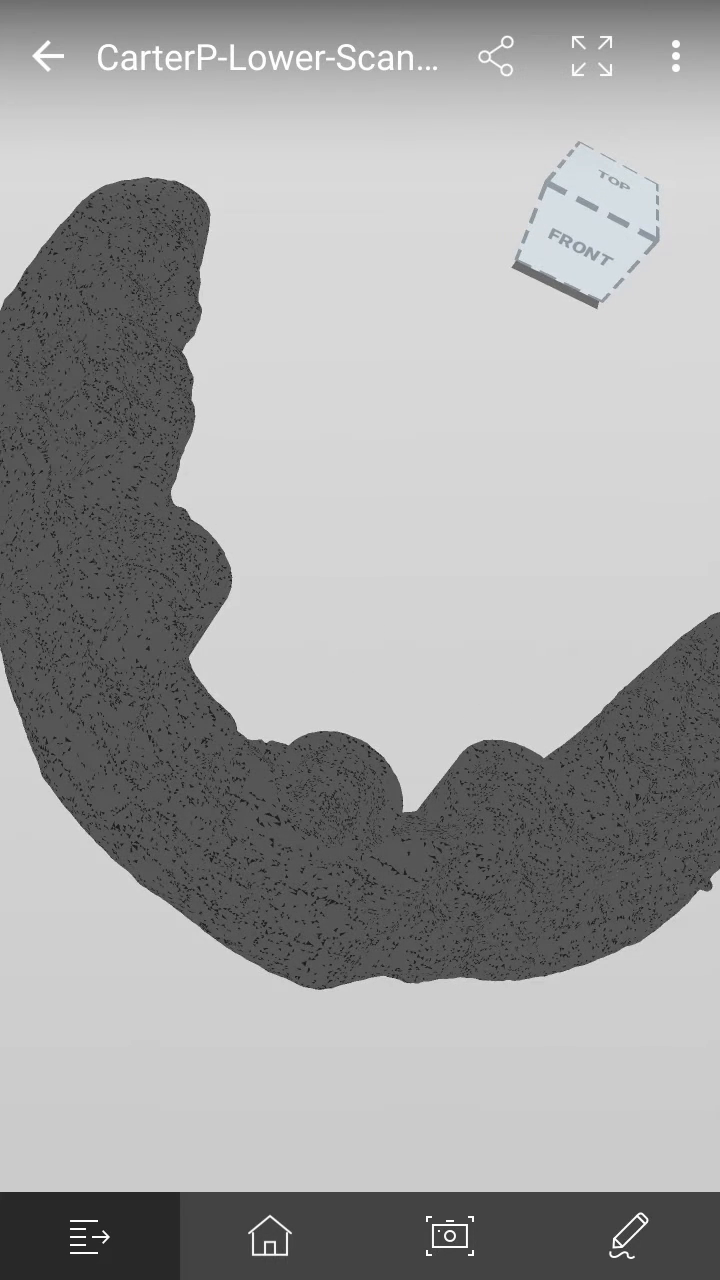
{"action": "left_click_drag", "start_coordinate": [360, 600], "coordinate": [360, 800]}
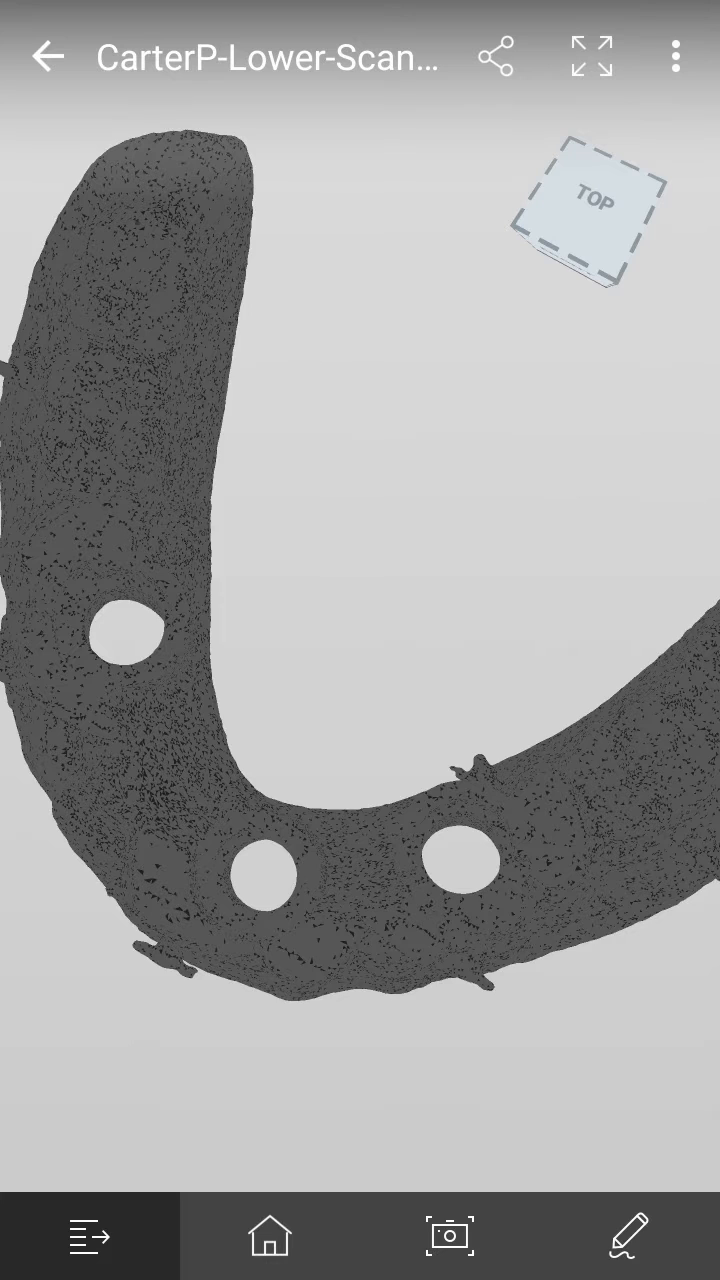
{"action": "left_click_drag", "start_coordinate": [360, 700], "coordinate": [360, 560]}
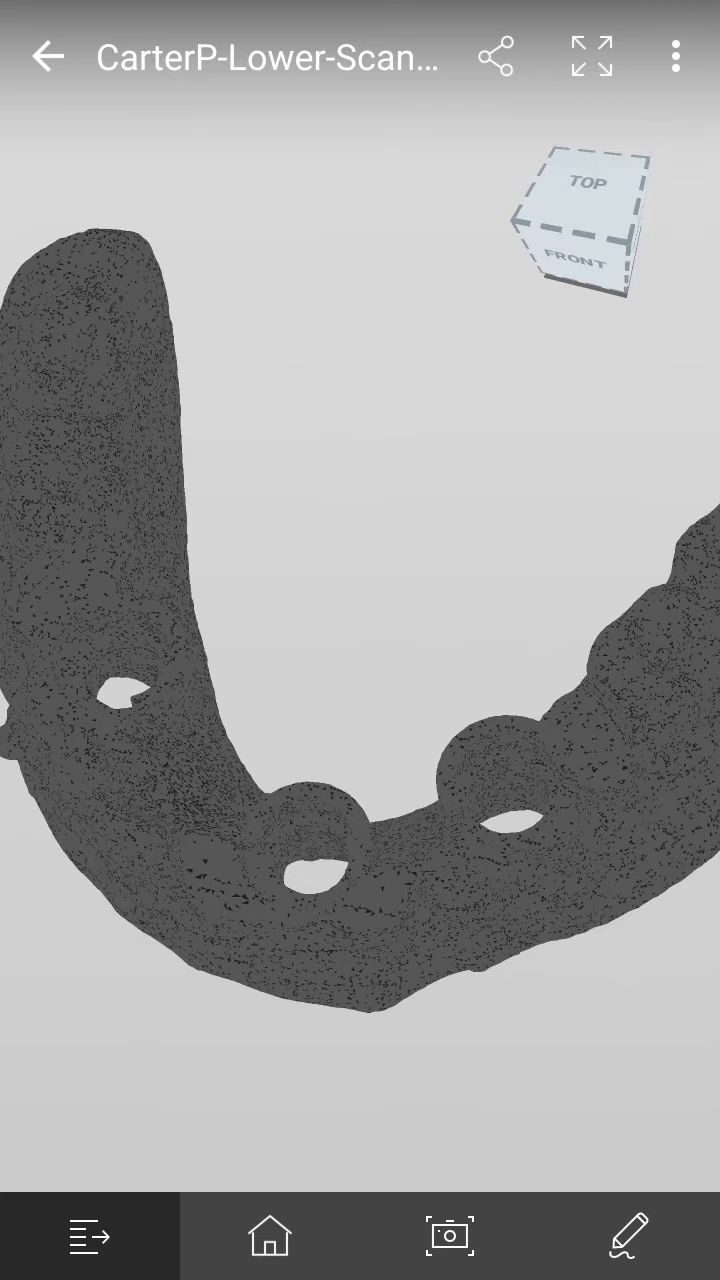
{"action": "mouse_move", "coordinate": [360, 700]}
{"action": "left_mouse_down"}
{"action": "mouse_move", "coordinate": [360, 620]}
{"action": "mouse_move", "coordinate": [360, 700]}
{"action": "left_mouse_up"}
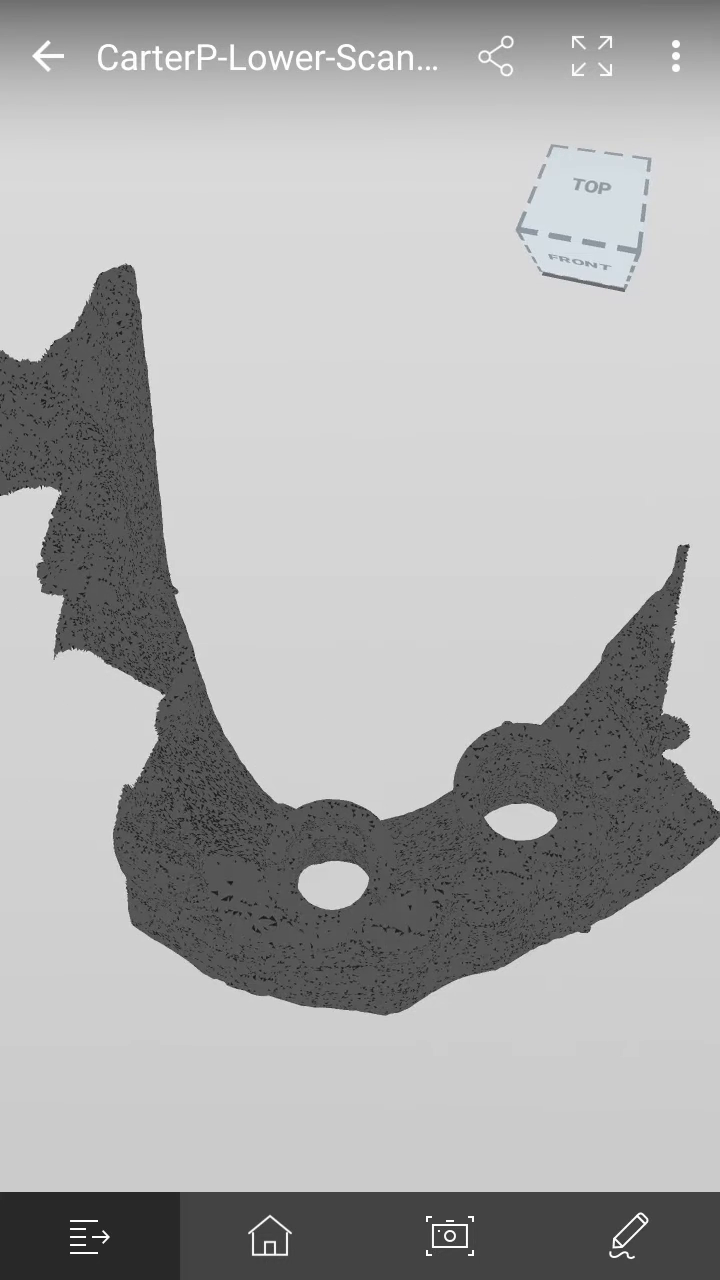
- Orbit between front and top views of the guide, then leave for the home screen
{"action": "left_click_drag", "start_coordinate": [360, 620], "coordinate": [360, 700]}
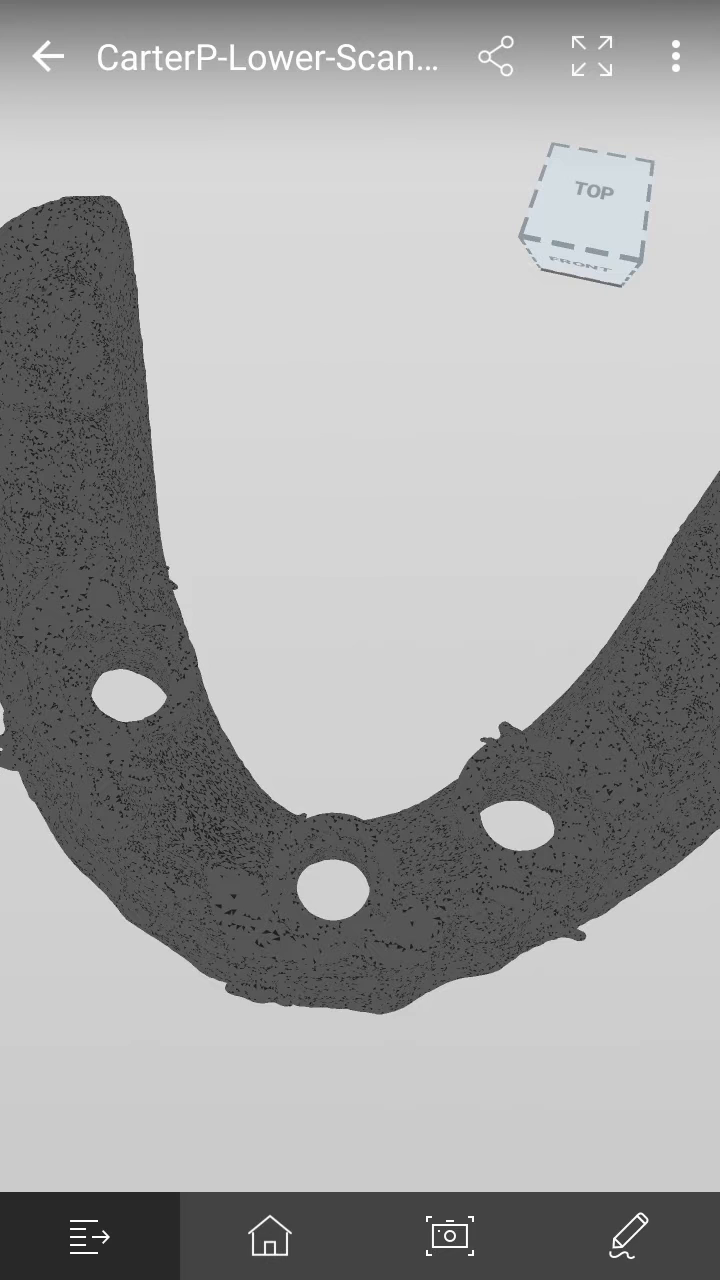
{"action": "left_click_drag", "start_coordinate": [360, 760], "coordinate": [360, 480]}
{"action": "left_click_drag", "start_coordinate": [360, 700], "coordinate": [360, 530]}
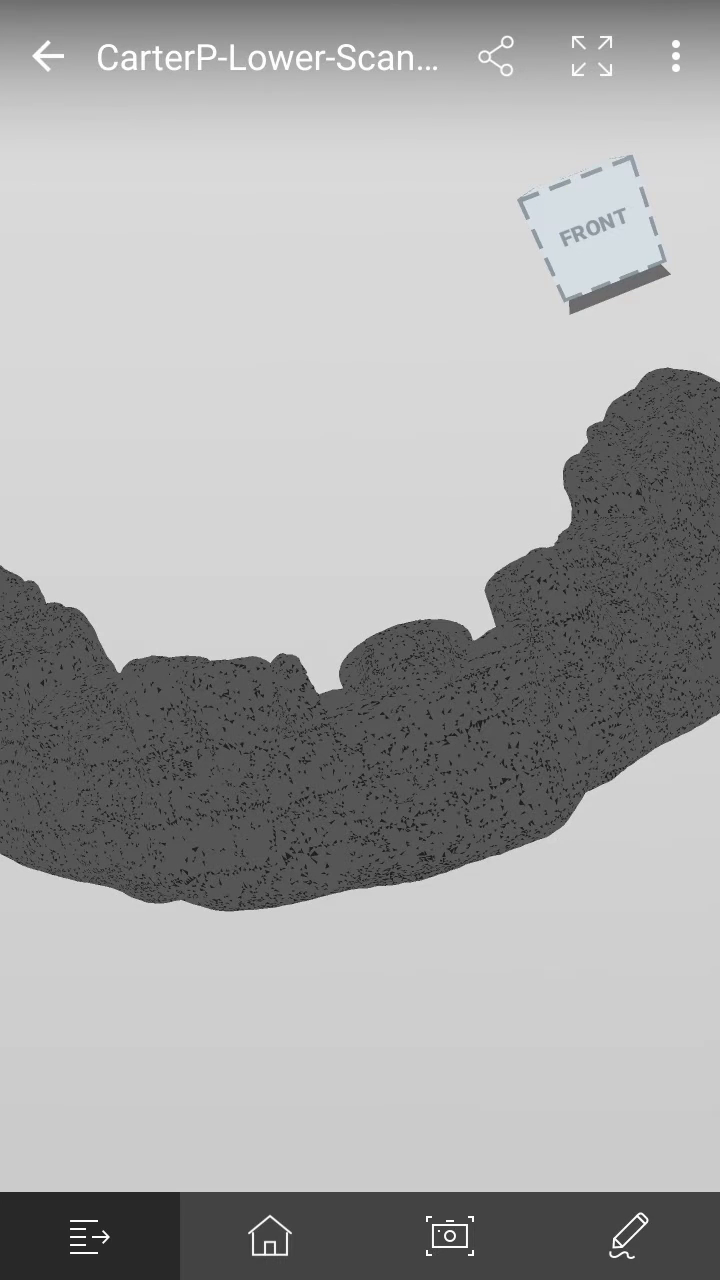
{"action": "mouse_move", "coordinate": [260, 700]}
{"action": "left_mouse_down"}
{"action": "mouse_move", "coordinate": [500, 700]}
{"action": "mouse_move", "coordinate": [240, 700]}
{"action": "left_mouse_up"}
{"action": "left_click_drag", "start_coordinate": [360, 600], "coordinate": [360, 870]}
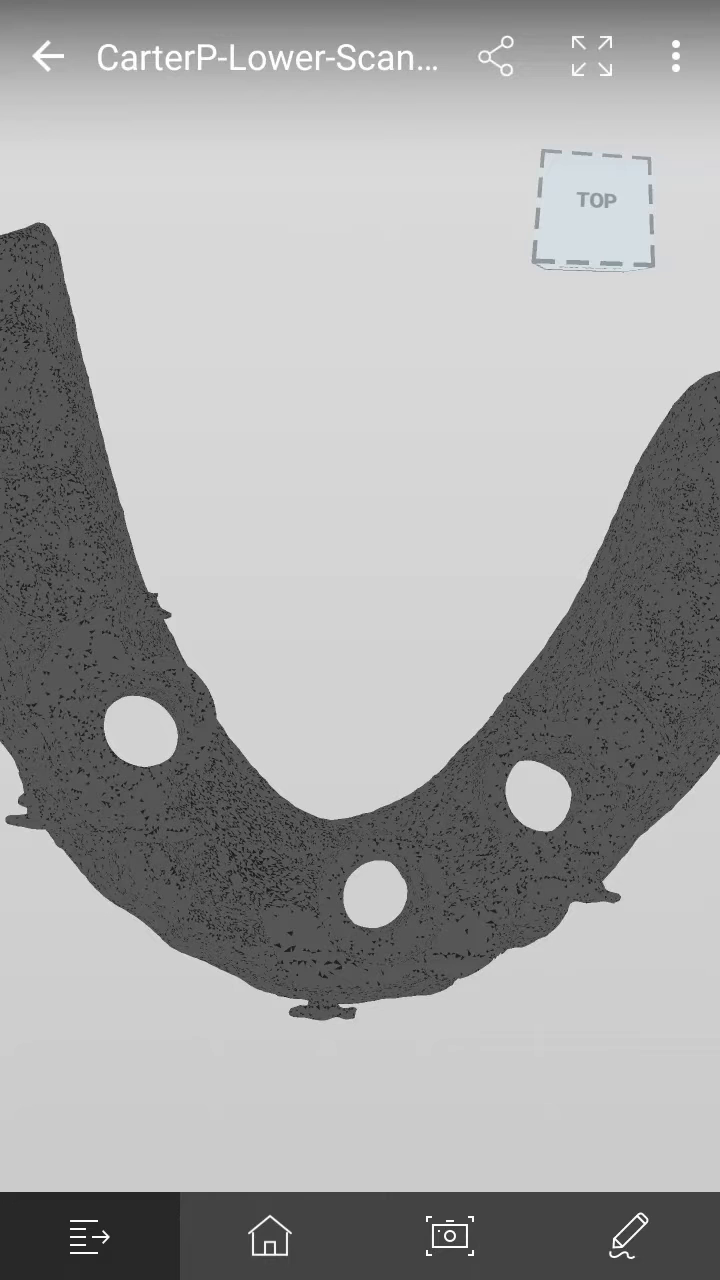
{"action": "key", "text": "Home"}
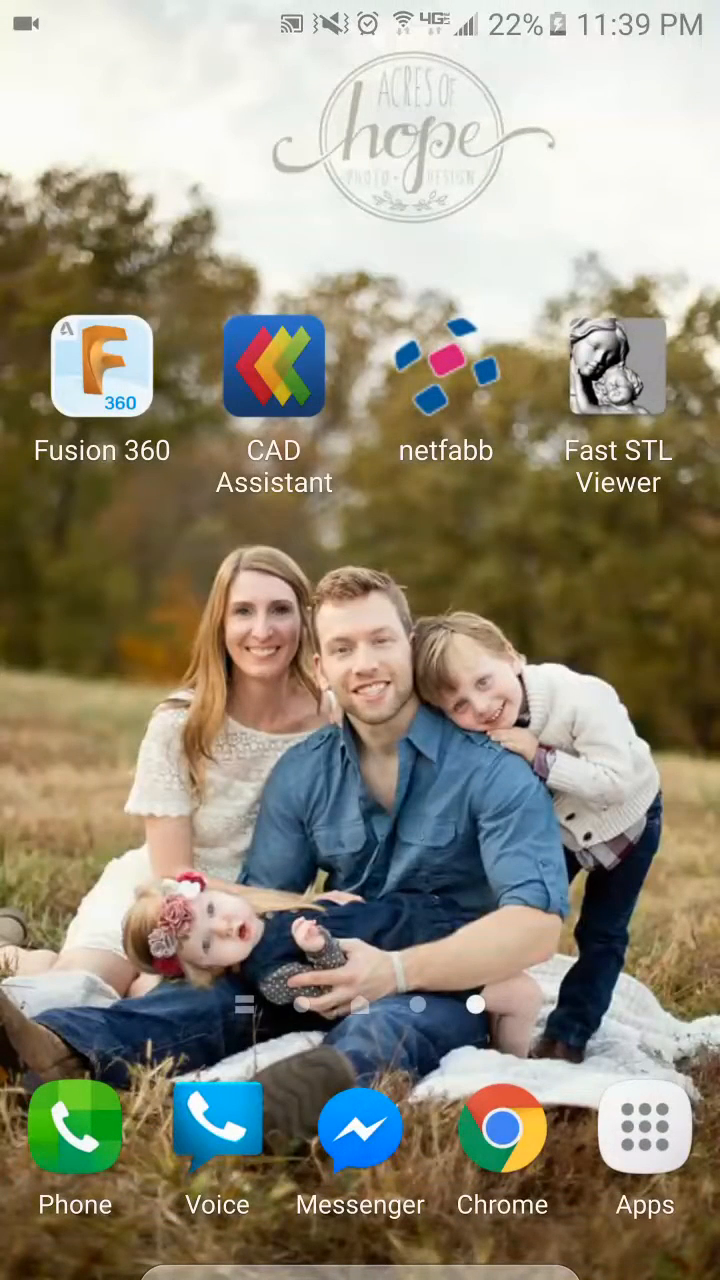
- Launch CAD Assistant and open the recent lower-jaw guide STL file
{"action": "left_click", "coordinate": [273, 366]}
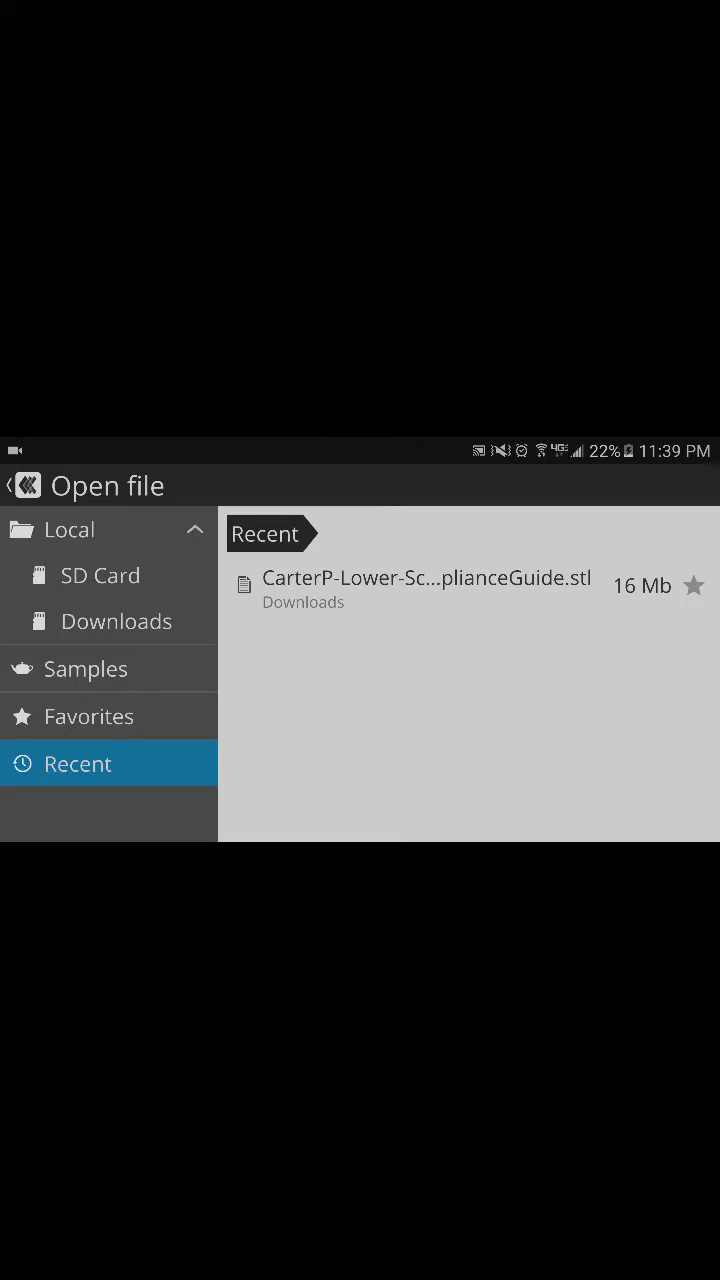
{"action": "left_click", "coordinate": [426, 585]}
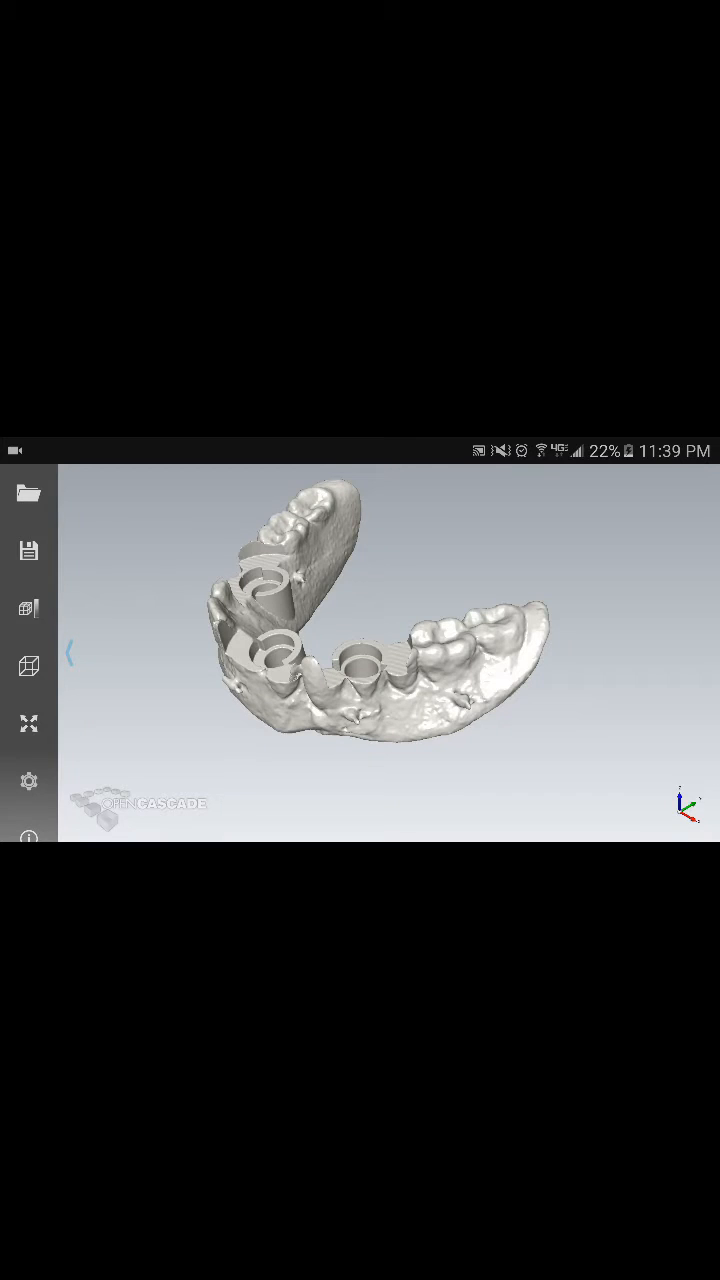
- Orbit the jaw model to side, underside and top views, then jump through preset view orientations
{"action": "mouse_move", "coordinate": [380, 620]}
{"action": "left_mouse_down"}
{"action": "mouse_move", "coordinate": [380, 560]}
{"action": "mouse_move", "coordinate": [380, 730]}
{"action": "left_mouse_up"}
{"action": "mouse_move", "coordinate": [380, 560]}
{"action": "left_mouse_down"}
{"action": "mouse_move", "coordinate": [380, 680]}
{"action": "mouse_move", "coordinate": [420, 740]}
{"action": "mouse_move", "coordinate": [460, 780]}
{"action": "left_mouse_up"}
{"action": "left_click_drag", "start_coordinate": [380, 600], "coordinate": [380, 780]}
{"action": "left_click", "coordinate": [29, 666]}
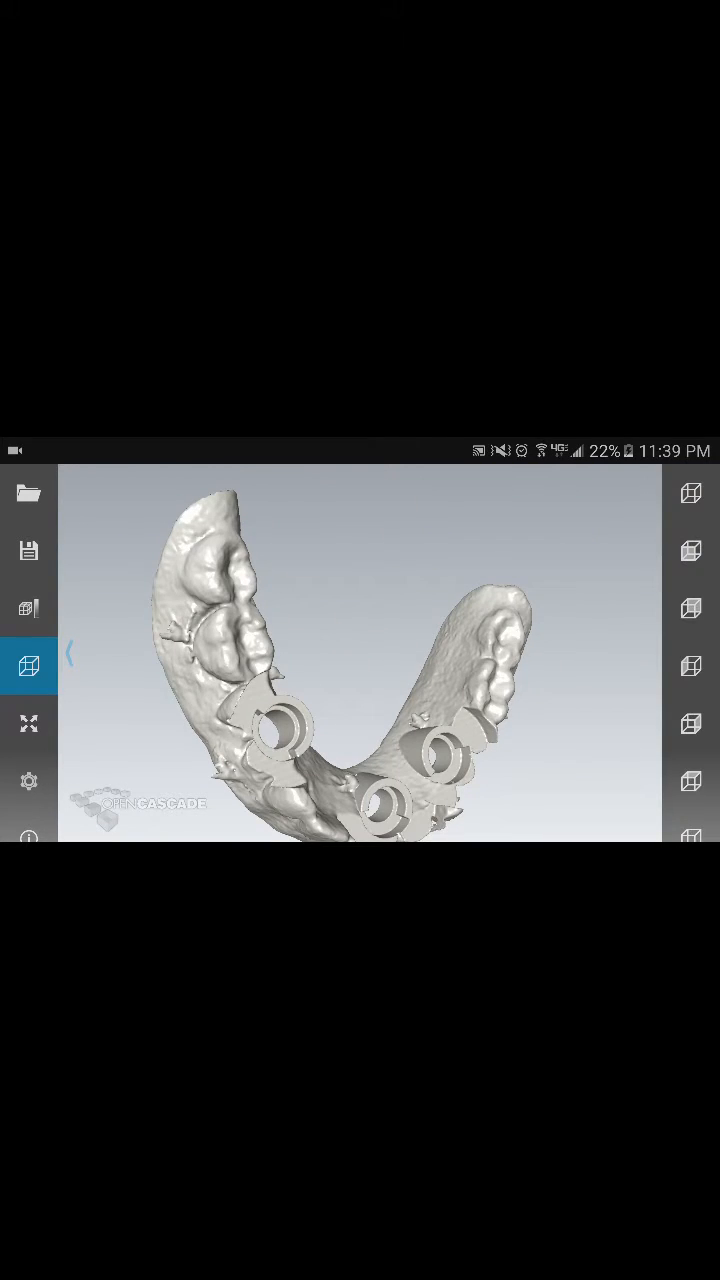
{"action": "left_click", "coordinate": [691, 608]}
{"action": "left_click", "coordinate": [691, 551]}
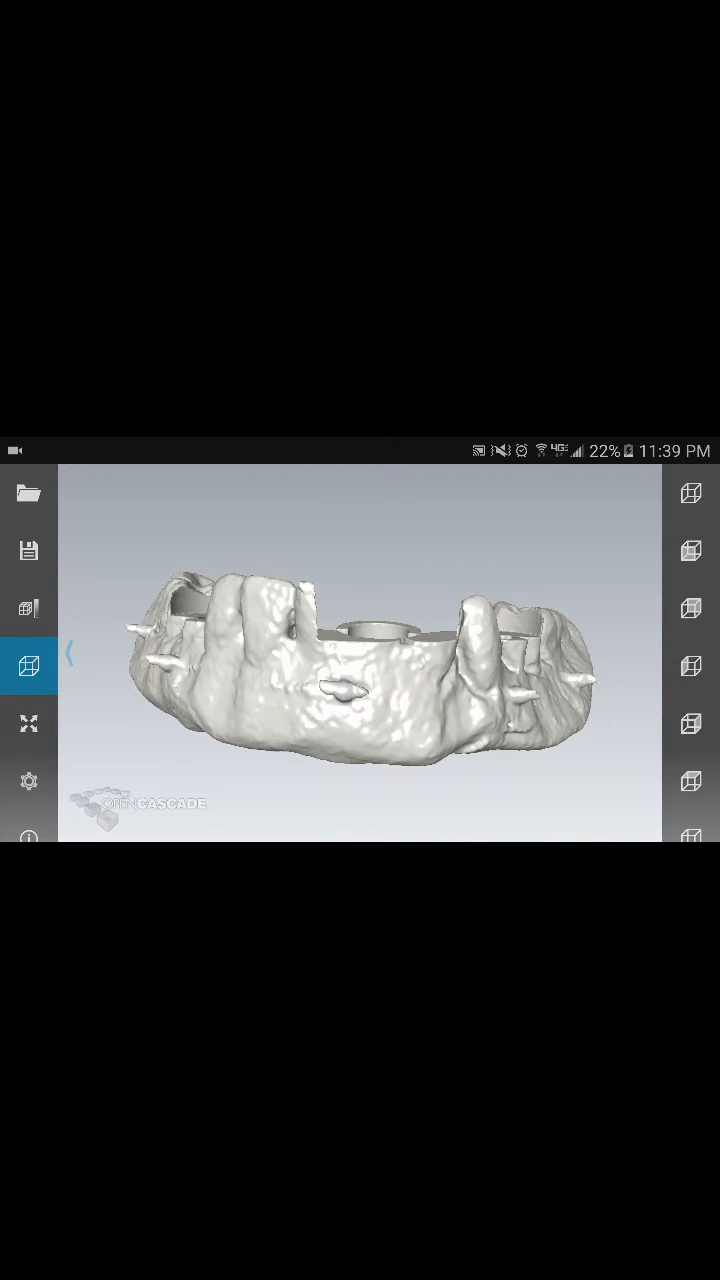
- Orbit the guide from below, then switch single-finger gestures to panning and shift the model across the view
{"action": "left_click", "coordinate": [29, 724]}
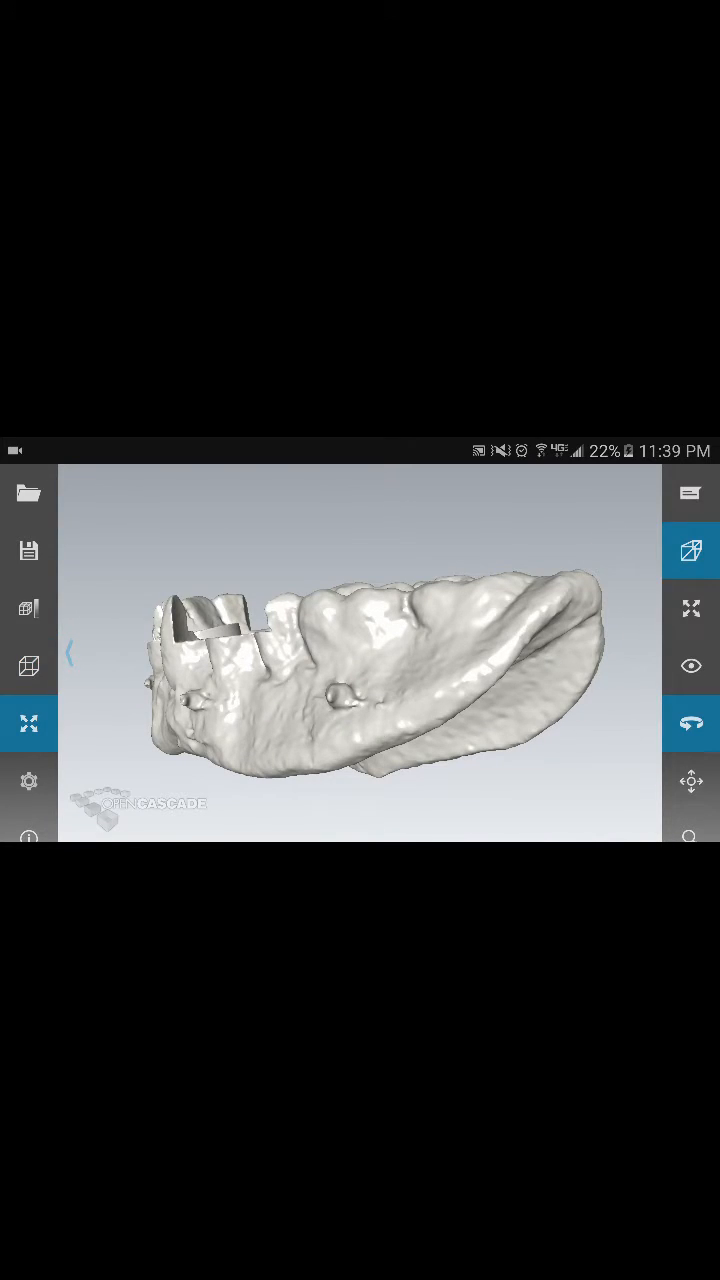
{"action": "left_click_drag", "start_coordinate": [420, 670], "coordinate": [380, 670]}
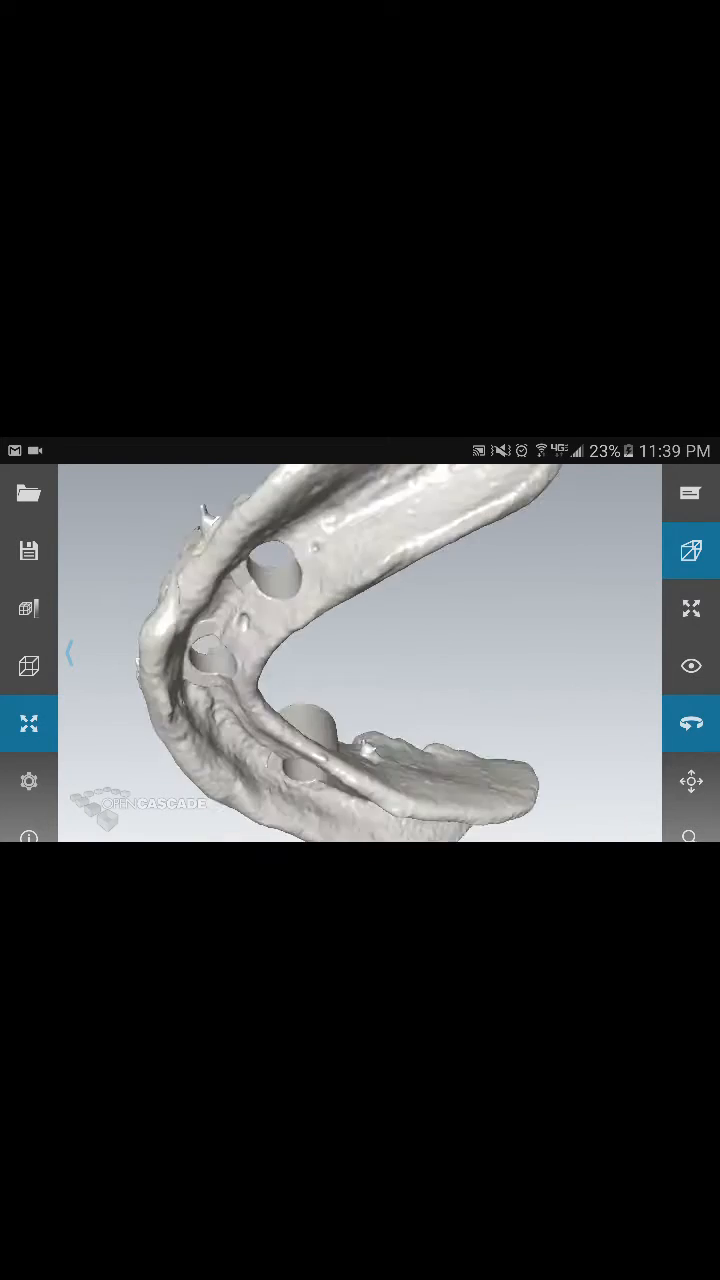
{"action": "left_click_drag", "start_coordinate": [300, 650], "coordinate": [450, 700]}
{"action": "left_click", "coordinate": [691, 781]}
{"action": "left_click_drag", "start_coordinate": [360, 650], "coordinate": [420, 620]}
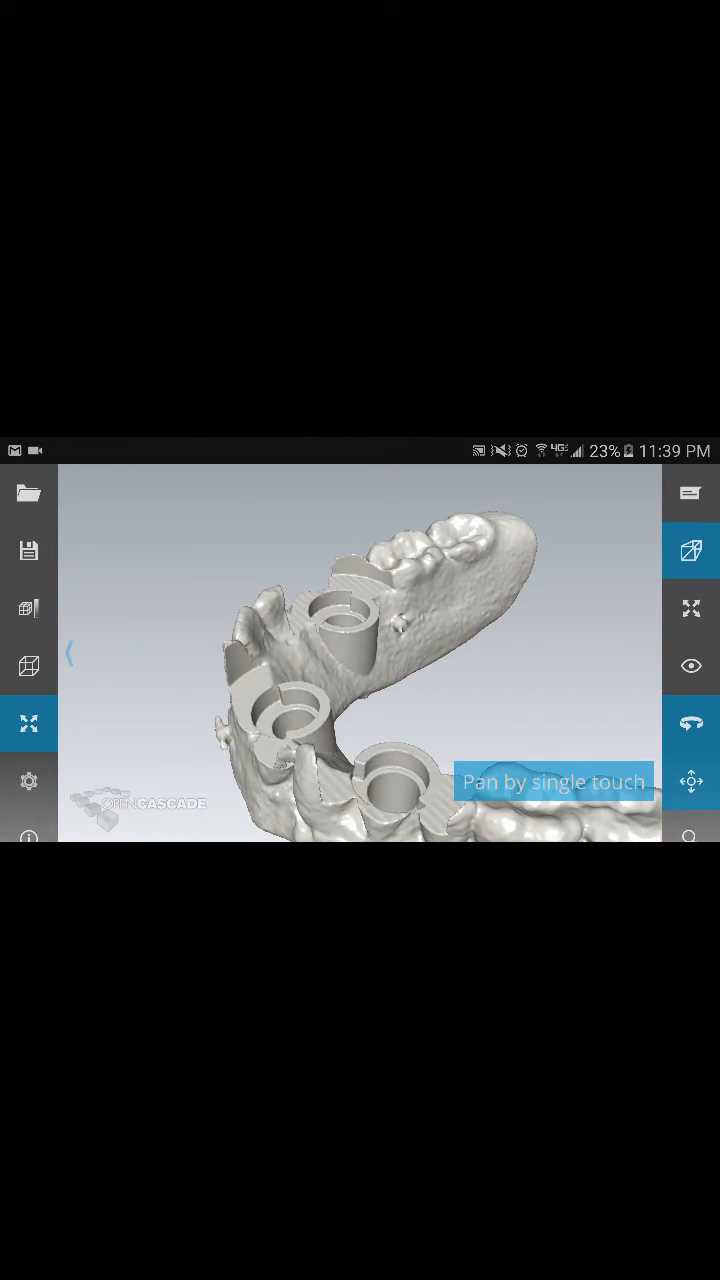
{"action": "left_click", "coordinate": [691, 780]}
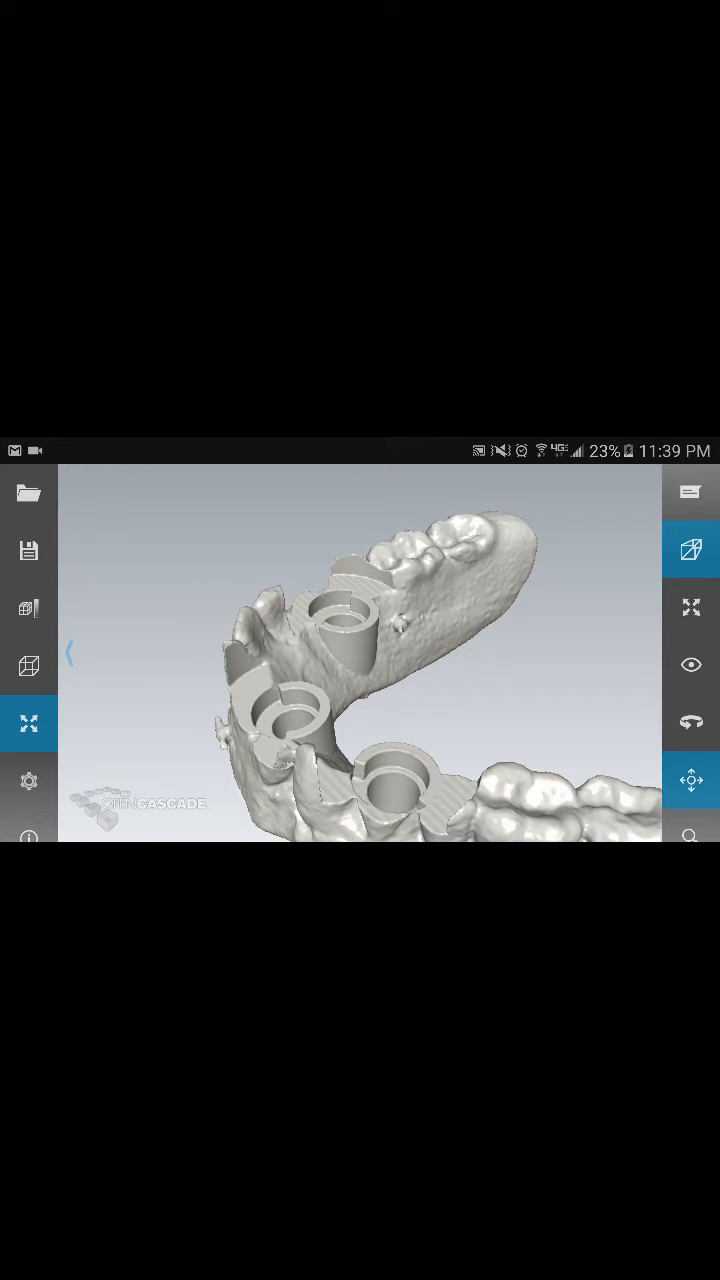
{"action": "mouse_move", "coordinate": [400, 700]}
{"action": "left_mouse_down"}
{"action": "mouse_move", "coordinate": [430, 600]}
{"action": "mouse_move", "coordinate": [310, 690]}
{"action": "left_mouse_up"}
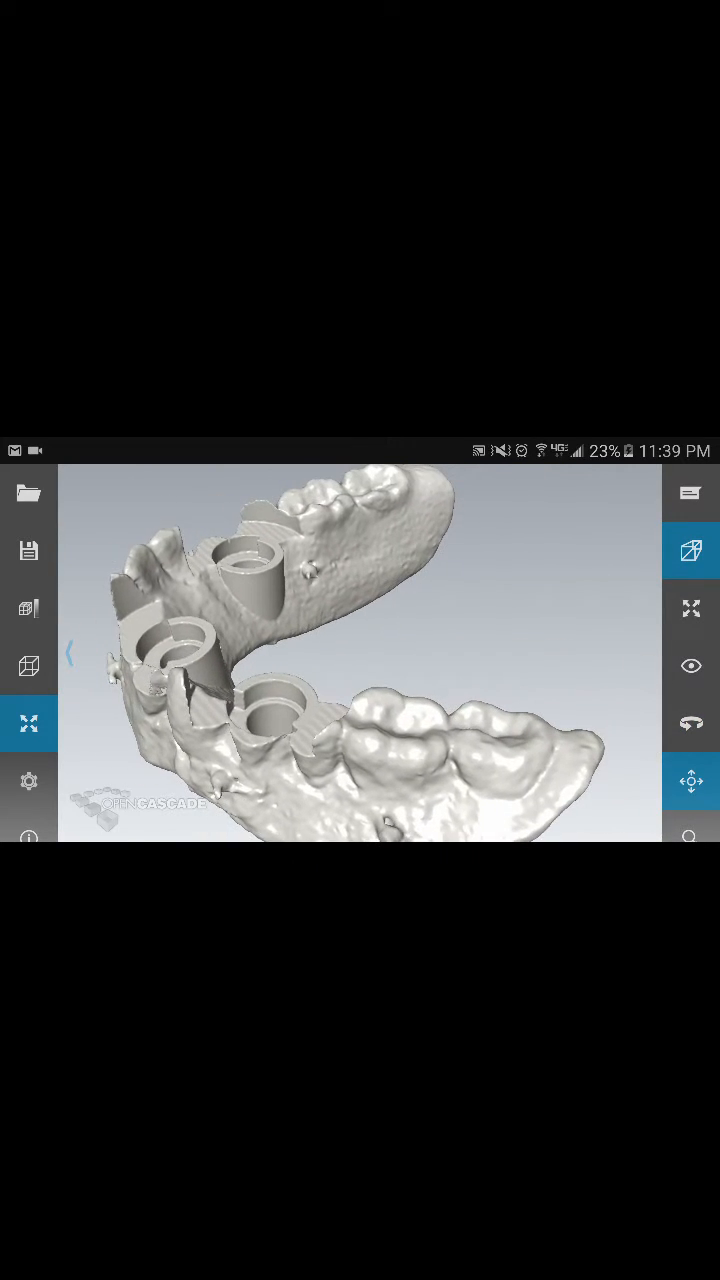
{"action": "scroll", "coordinate": [350, 650], "scroll_direction": "down", "scroll_amount": 3}
{"action": "scroll", "coordinate": [345, 630], "scroll_direction": "down", "scroll_amount": 2}
- Slide the model sideways, toggle the navigation tool buttons, then leave for the home screen
{"action": "mouse_move", "coordinate": [340, 615]}
{"action": "left_mouse_down"}
{"action": "mouse_move", "coordinate": [440, 610]}
{"action": "mouse_move", "coordinate": [403, 648]}
{"action": "left_mouse_up"}
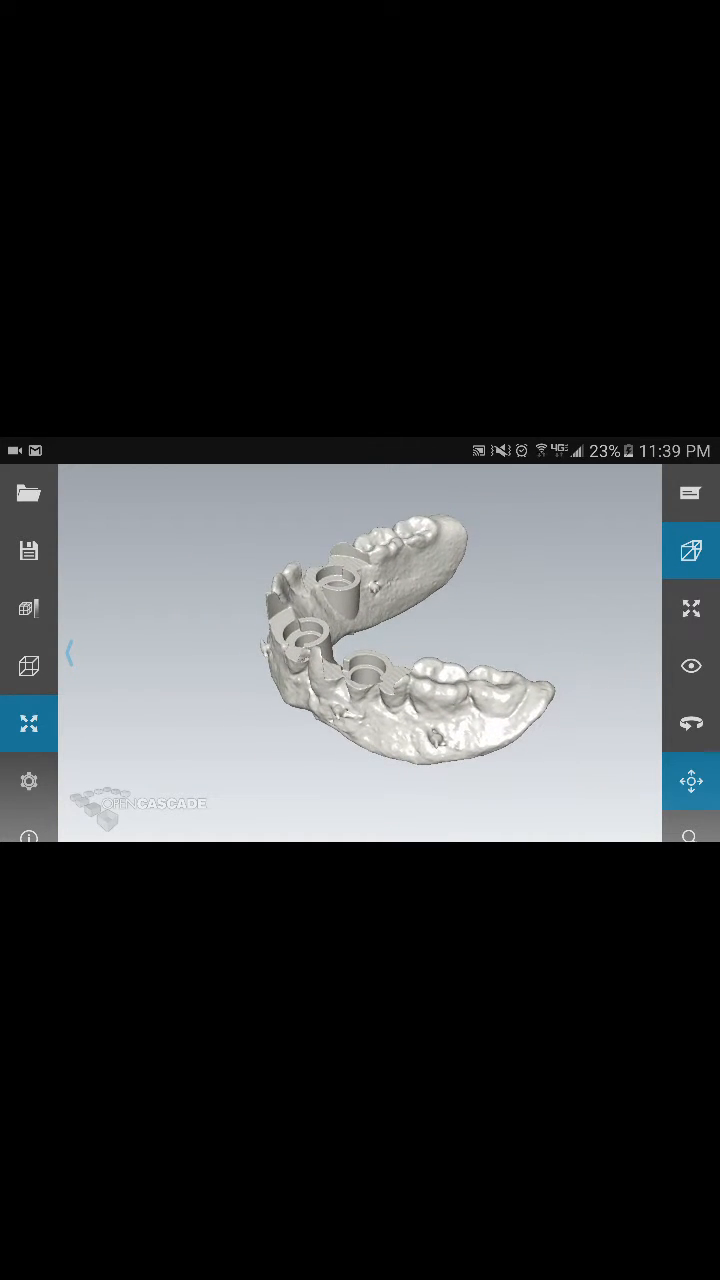
{"action": "left_click", "coordinate": [690, 666]}
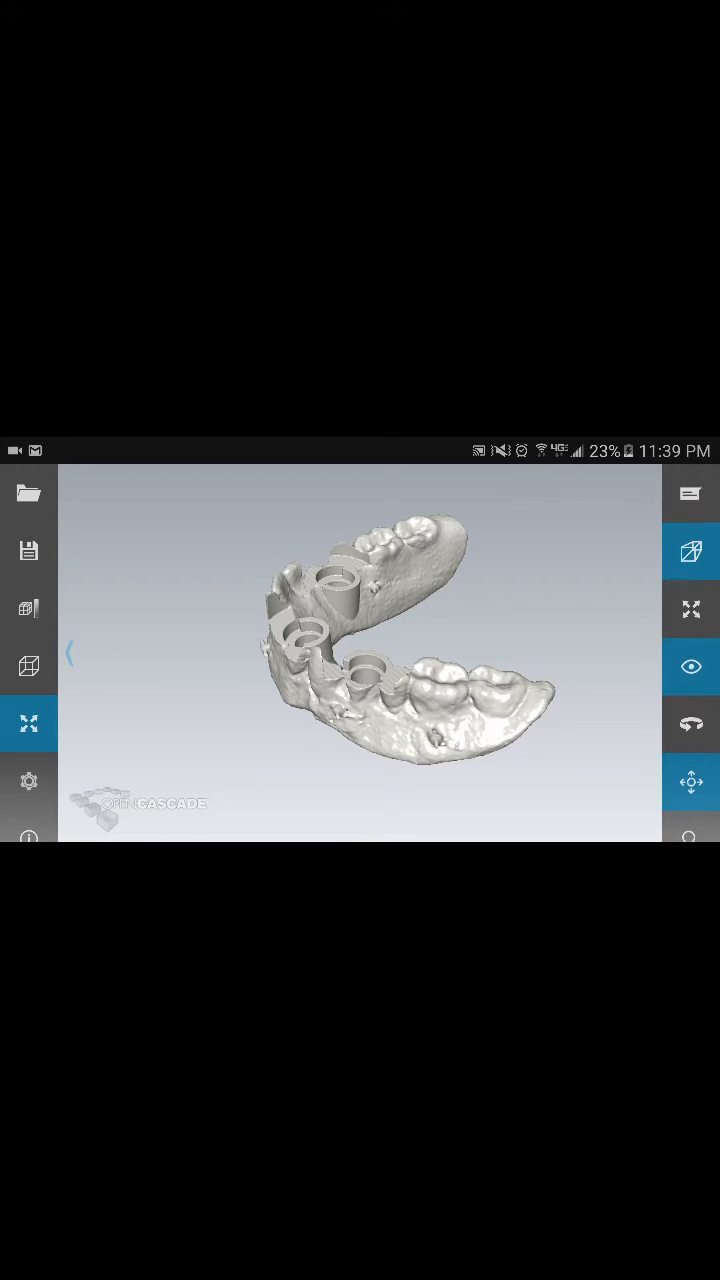
{"action": "left_click", "coordinate": [690, 666]}
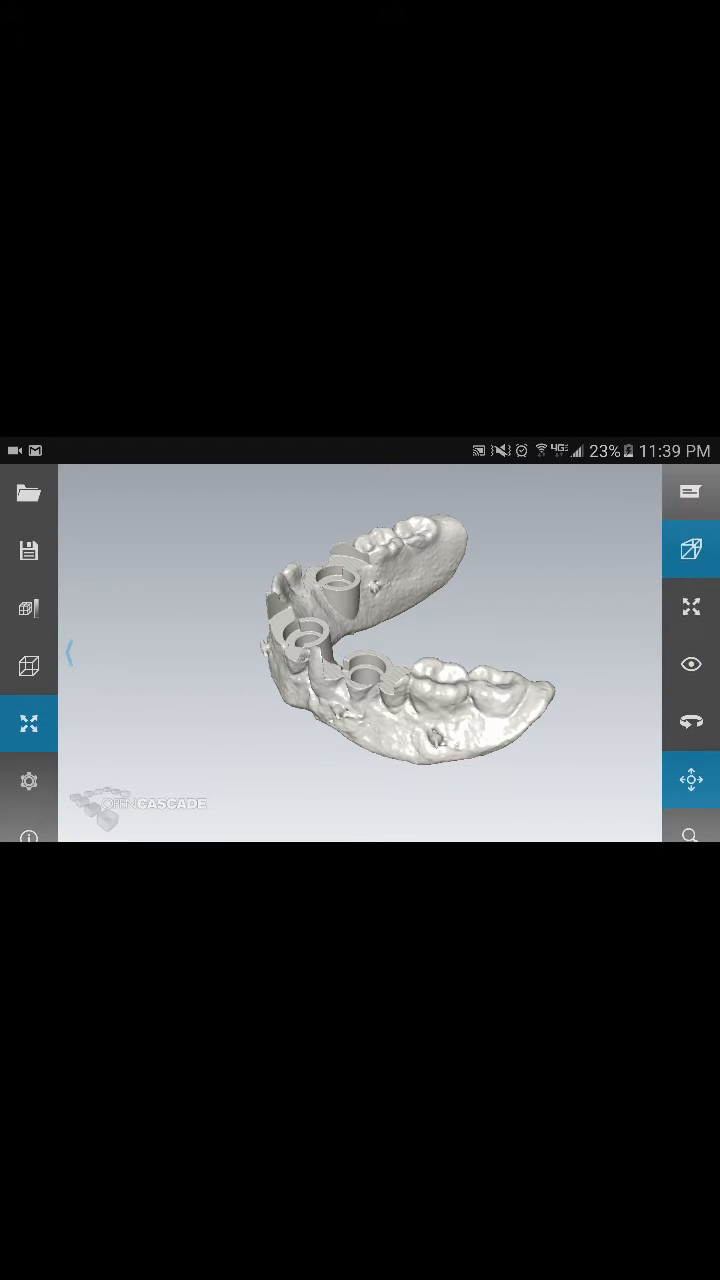
{"action": "left_click", "coordinate": [690, 780]}
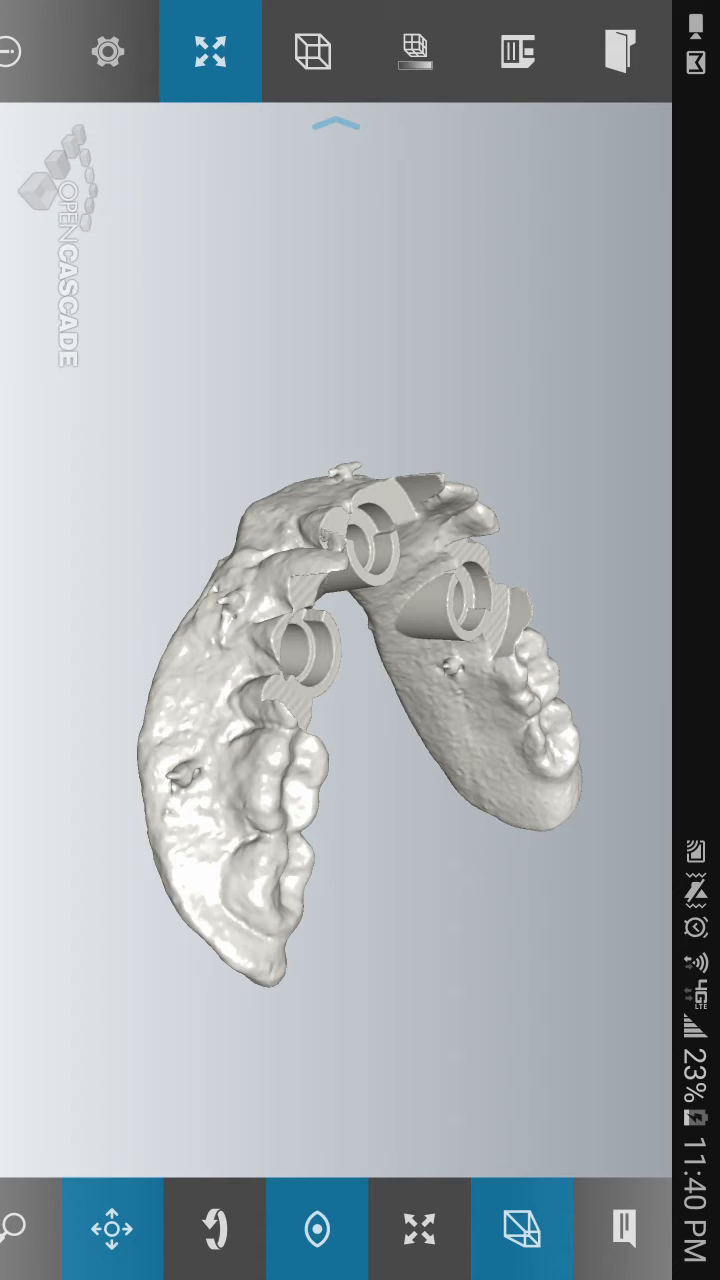
{"action": "key", "text": "super"}
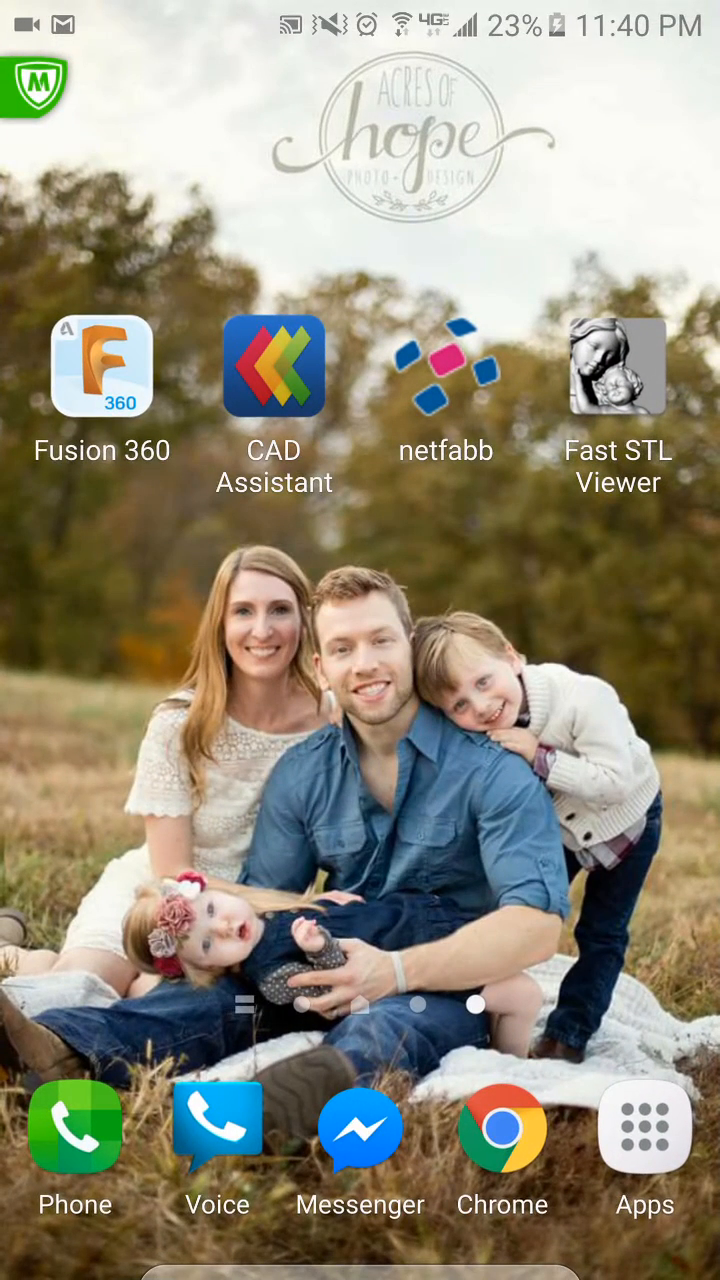
- Launch netfabb and load the lower-jaw scan appliance guide STL file
{"action": "left_click", "coordinate": [446, 365]}
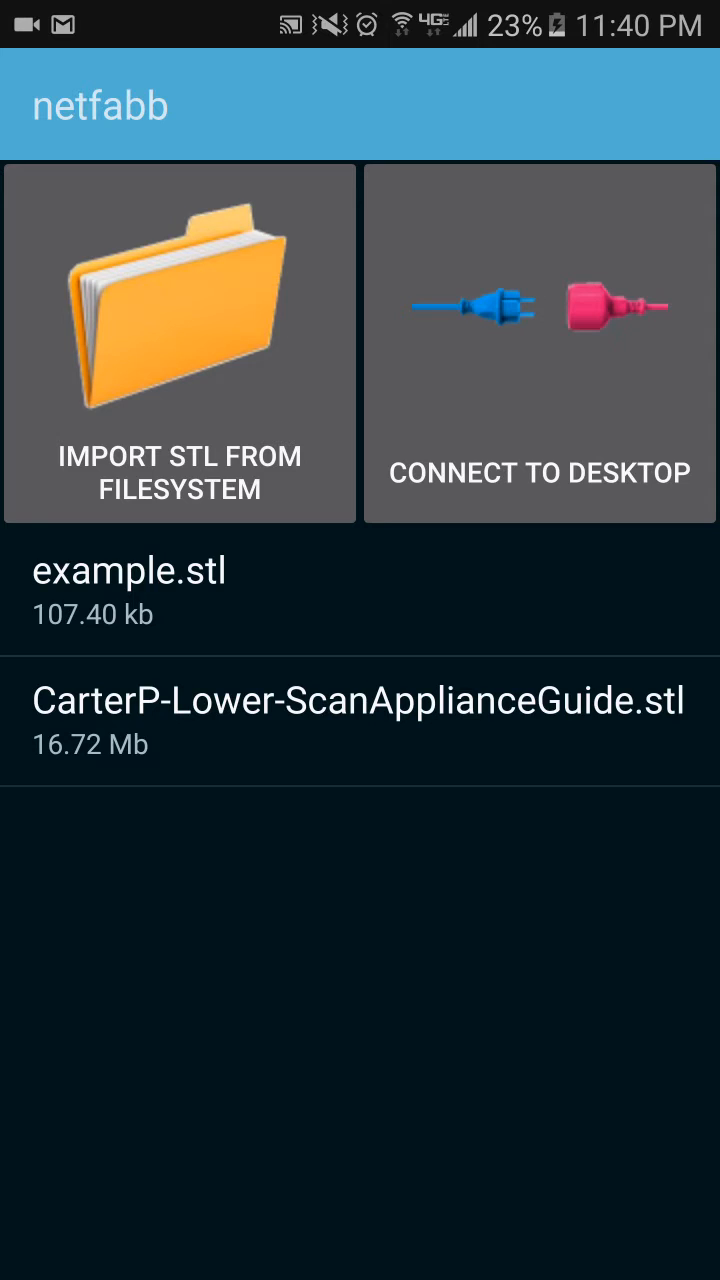
{"action": "left_click", "coordinate": [358, 718]}
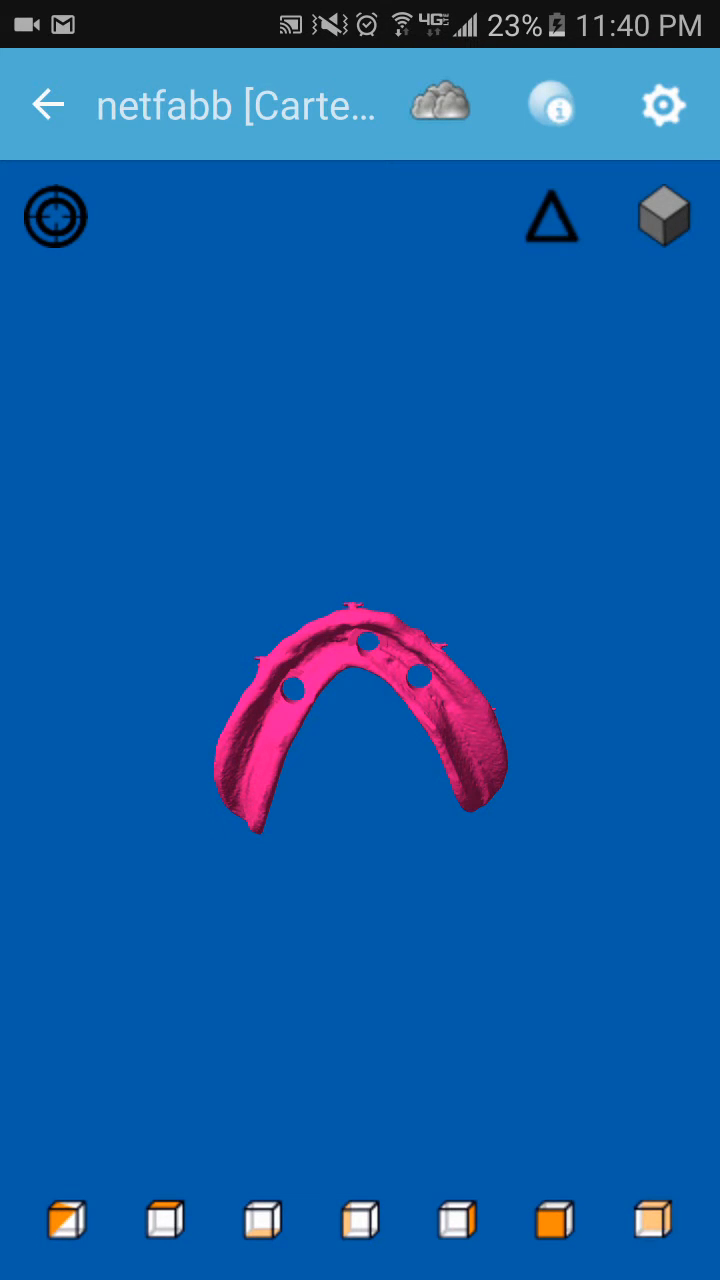
- Orbit and enlarge the pink guide, flipping it to show the implant sockets and a side view
{"action": "left_click_drag", "start_coordinate": [360, 720], "coordinate": [420, 680]}
{"action": "left_click_drag", "start_coordinate": [360, 720], "coordinate": [260, 700]}
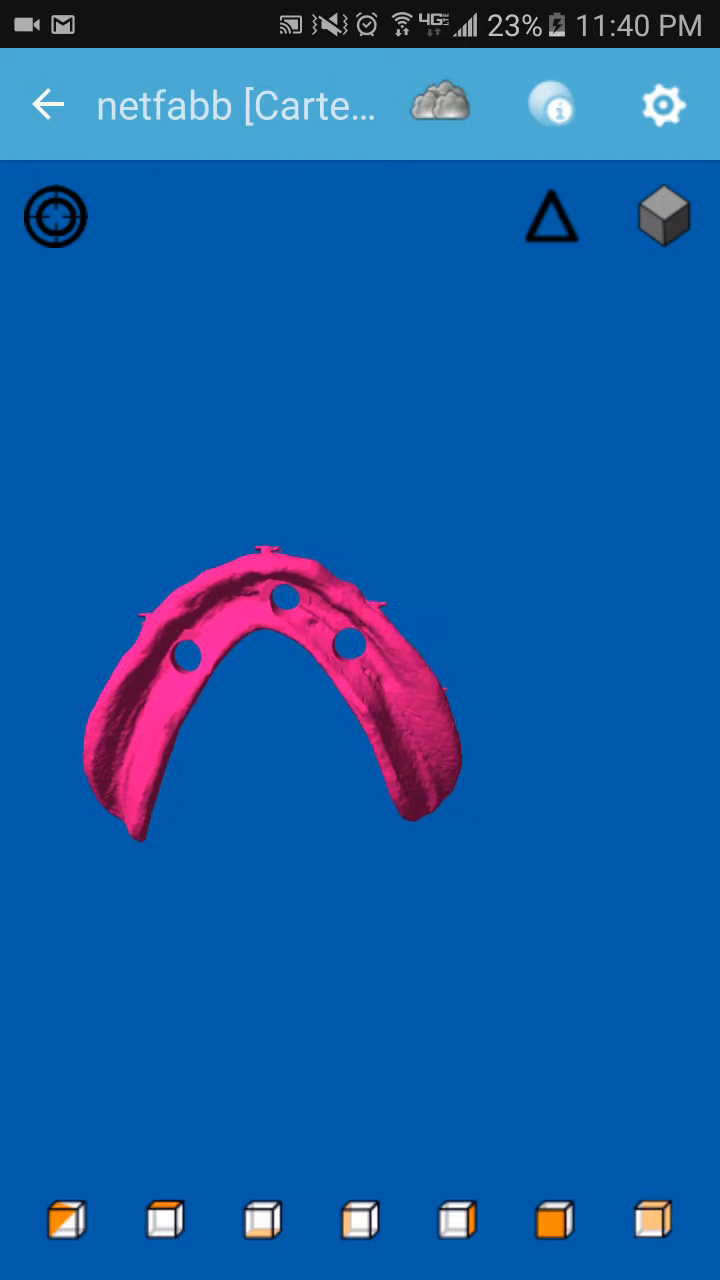
{"action": "mouse_move", "coordinate": [360, 700]}
{"action": "left_mouse_down"}
{"action": "mouse_move", "coordinate": [360, 640]}
{"action": "mouse_move", "coordinate": [340, 700]}
{"action": "mouse_move", "coordinate": [320, 720]}
{"action": "left_mouse_up"}
{"action": "mouse_move", "coordinate": [360, 600]}
{"action": "left_mouse_down"}
{"action": "mouse_move", "coordinate": [360, 760]}
{"action": "mouse_move", "coordinate": [300, 820]}
{"action": "left_mouse_up"}
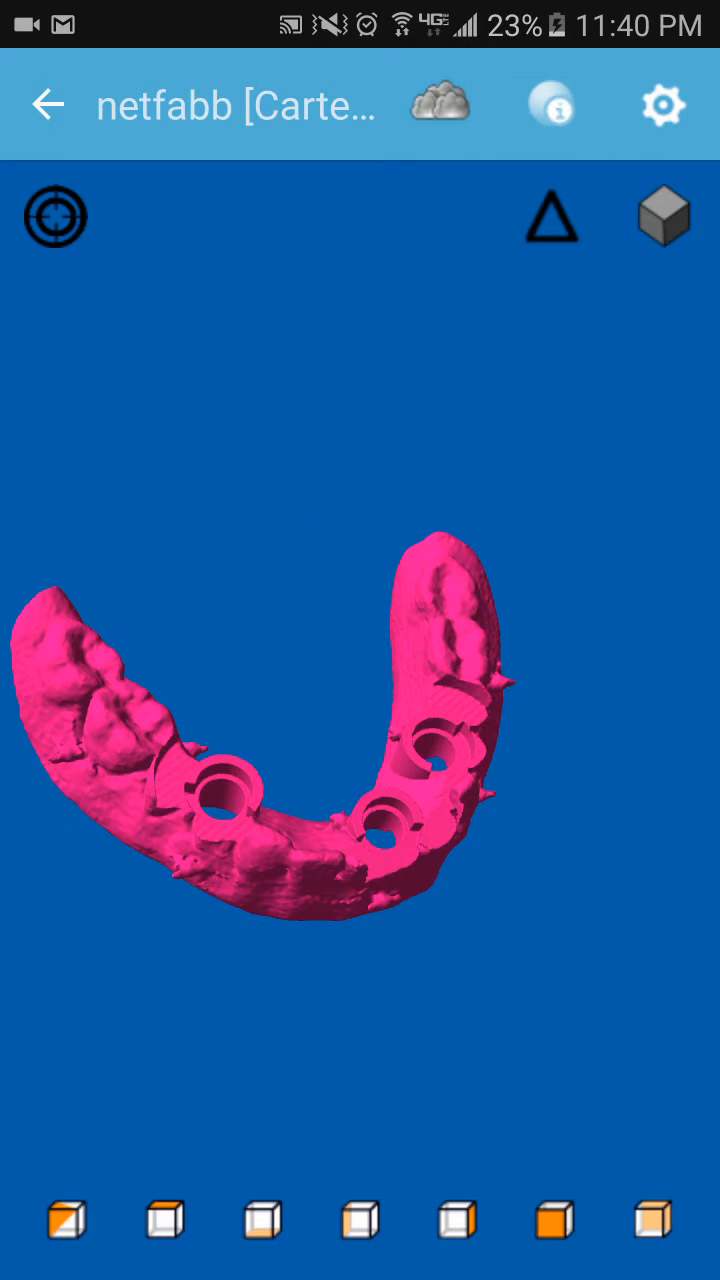
{"action": "left_click_drag", "start_coordinate": [260, 720], "coordinate": [460, 720]}
{"action": "left_click_drag", "start_coordinate": [300, 720], "coordinate": [420, 700]}
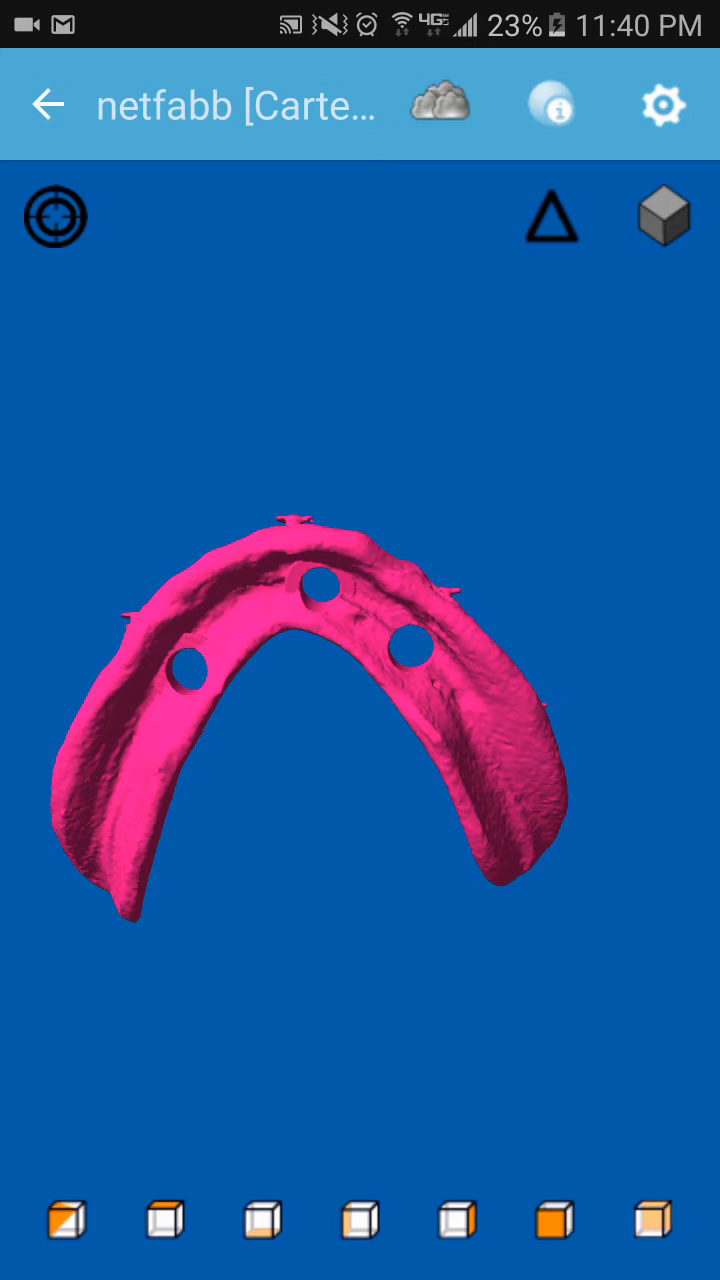
- Tilt the model between the implant-socket view and flat side views, then return to the home screen
{"action": "mouse_move", "coordinate": [300, 600]}
{"action": "left_mouse_down"}
{"action": "mouse_move", "coordinate": [300, 760]}
{"action": "mouse_move", "coordinate": [380, 640]}
{"action": "mouse_move", "coordinate": [420, 600]}
{"action": "left_mouse_up"}
{"action": "left_click_drag", "start_coordinate": [300, 720], "coordinate": [300, 560]}
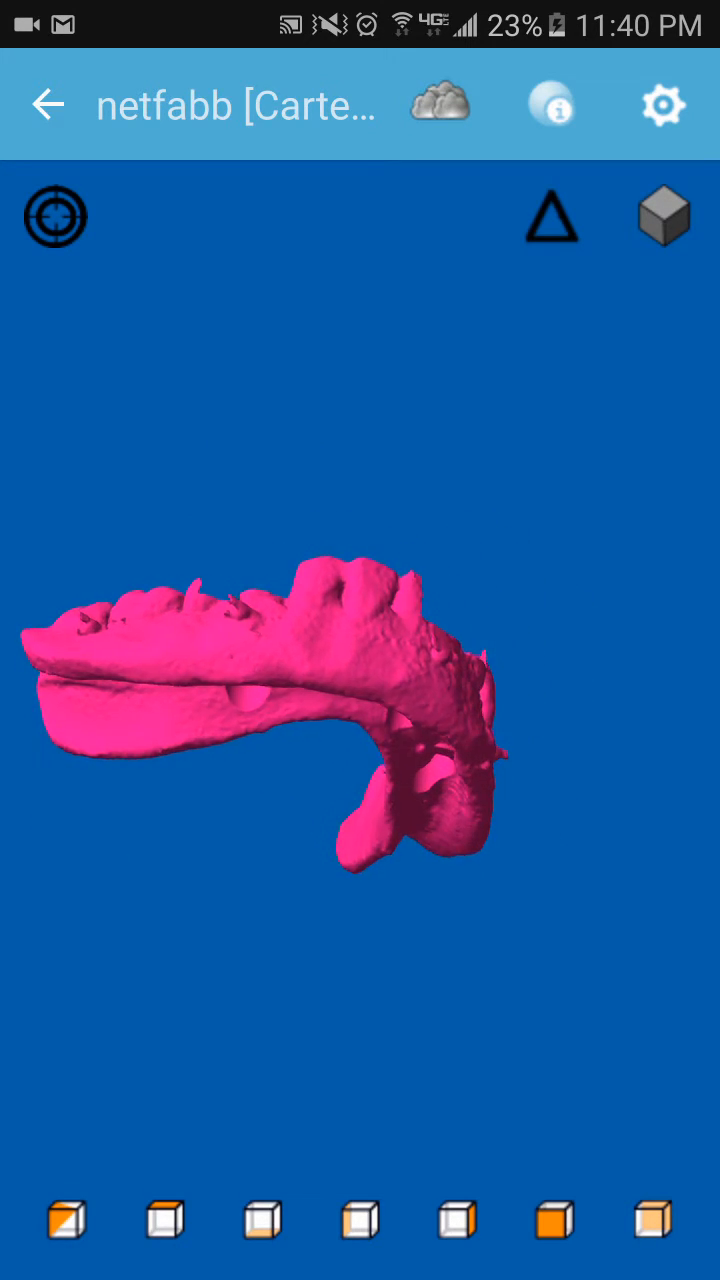
{"action": "mouse_move", "coordinate": [300, 700]}
{"action": "left_mouse_down"}
{"action": "mouse_move", "coordinate": [330, 690]}
{"action": "mouse_move", "coordinate": [300, 820]}
{"action": "mouse_move", "coordinate": [310, 850]}
{"action": "left_mouse_up"}
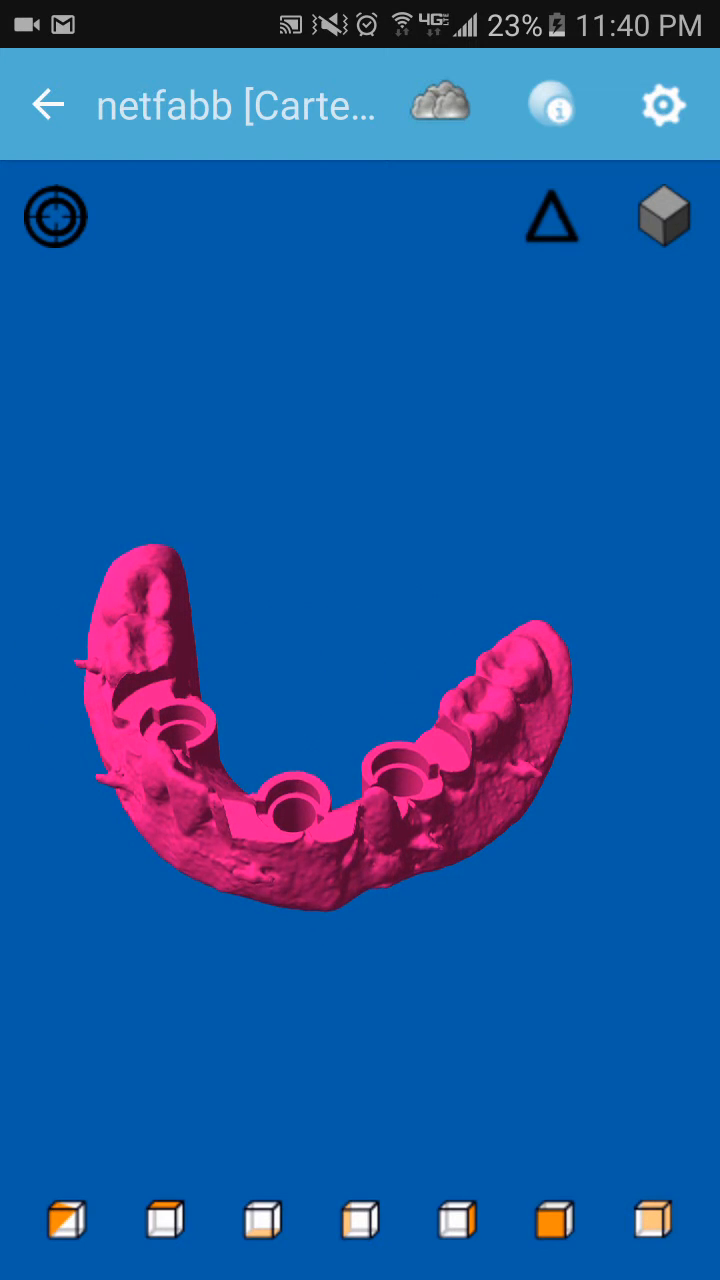
{"action": "left_click_drag", "start_coordinate": [320, 760], "coordinate": [320, 600]}
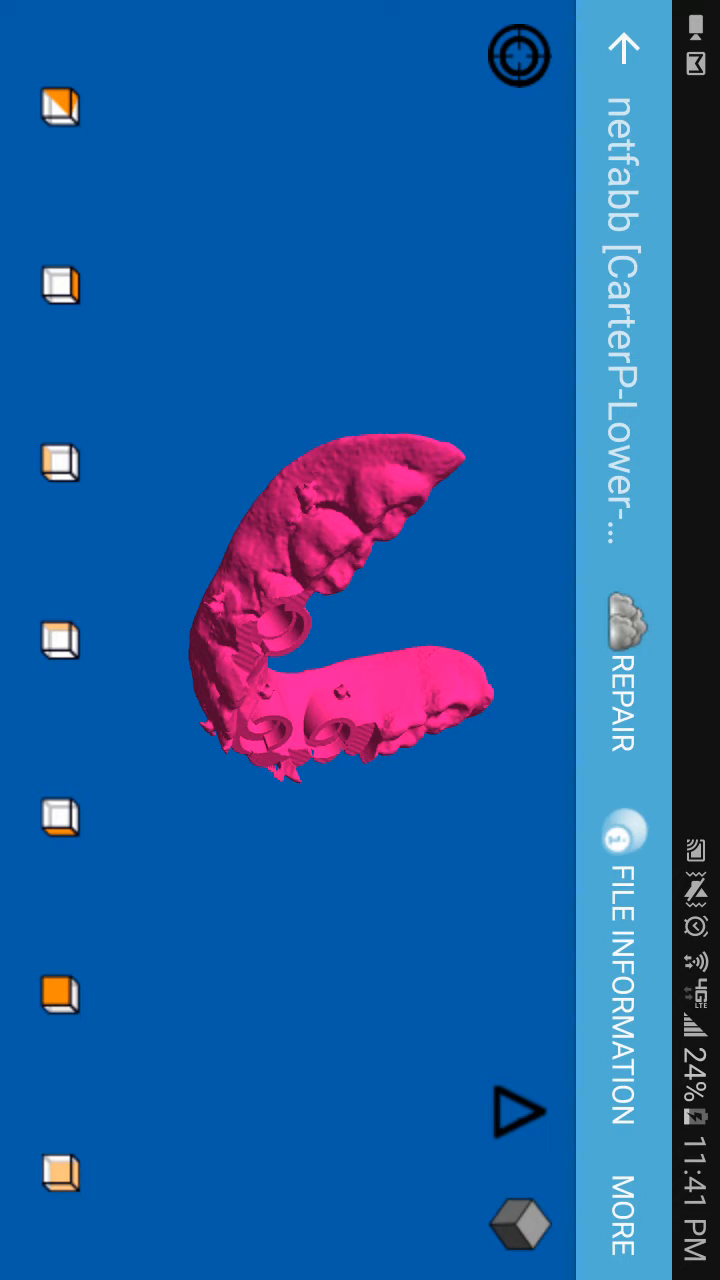
{"action": "key", "text": "Home"}
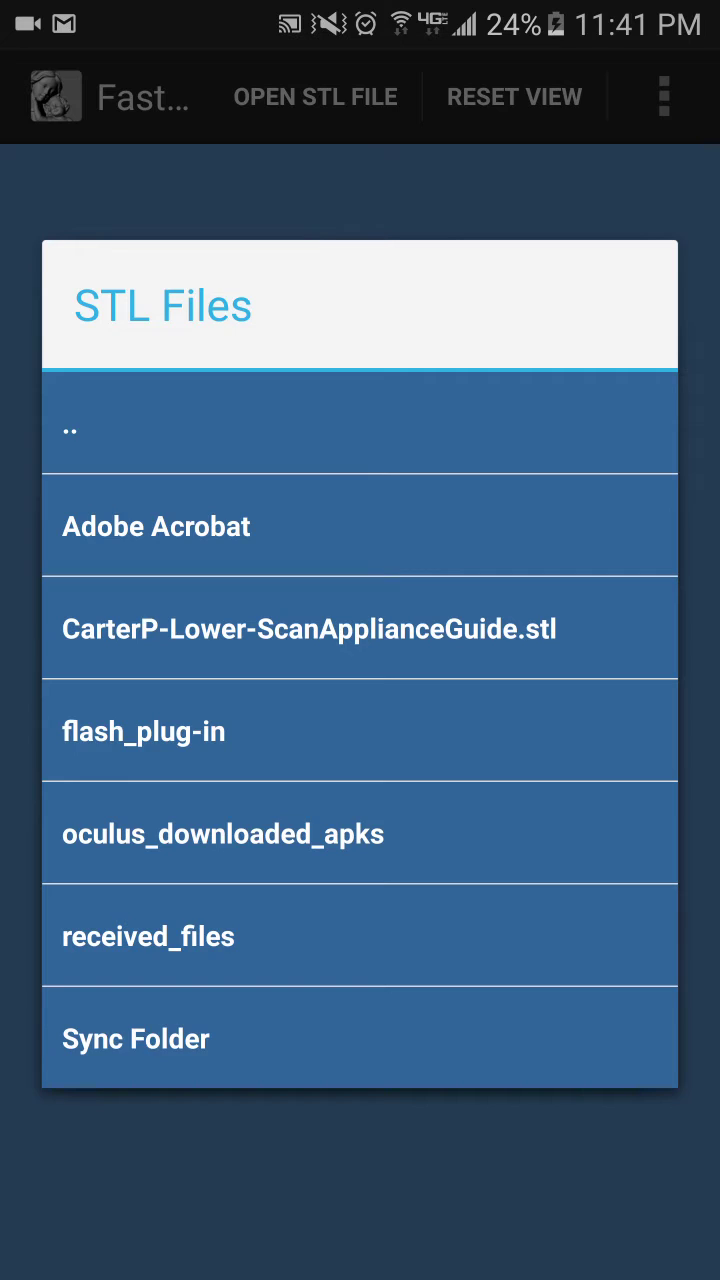
- Load the lower-jaw guide STL in Fast STL Viewer and orbit the orange model through several orientations
{"action": "left_click", "coordinate": [309, 629]}
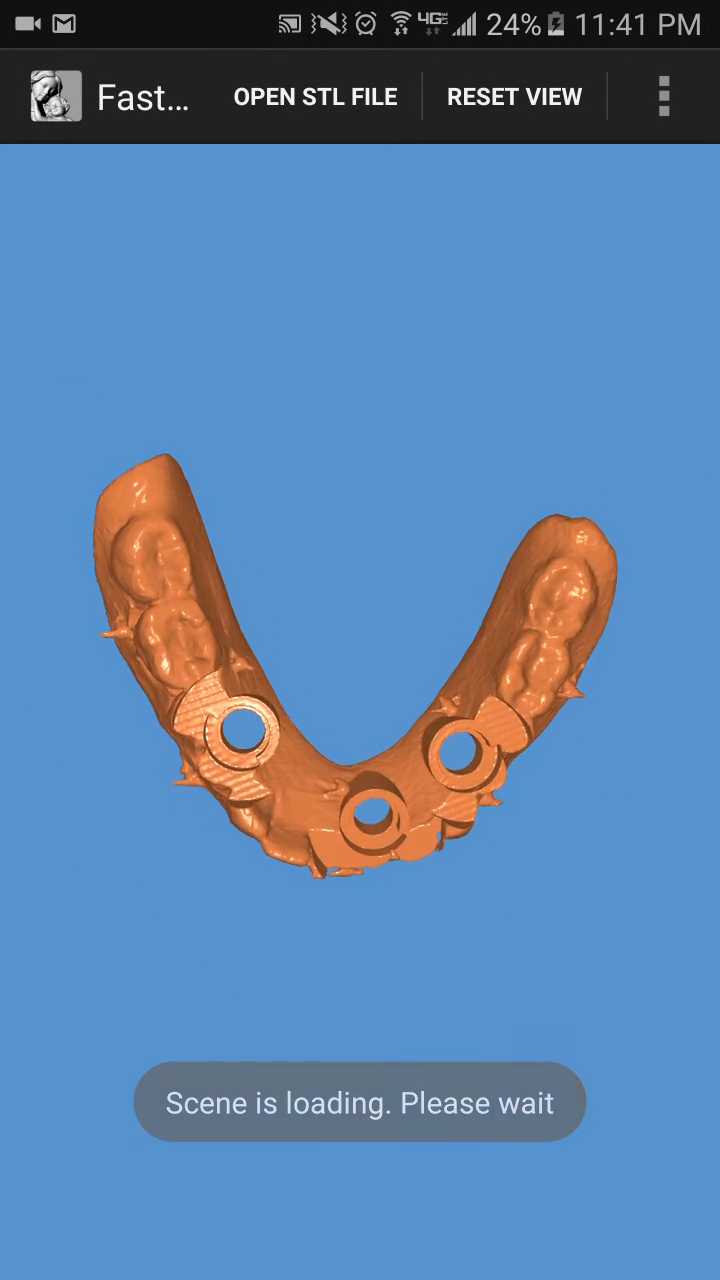
{"action": "left_click_drag", "start_coordinate": [360, 500], "coordinate": [360, 800]}
{"action": "left_click_drag", "start_coordinate": [300, 650], "coordinate": [540, 800]}
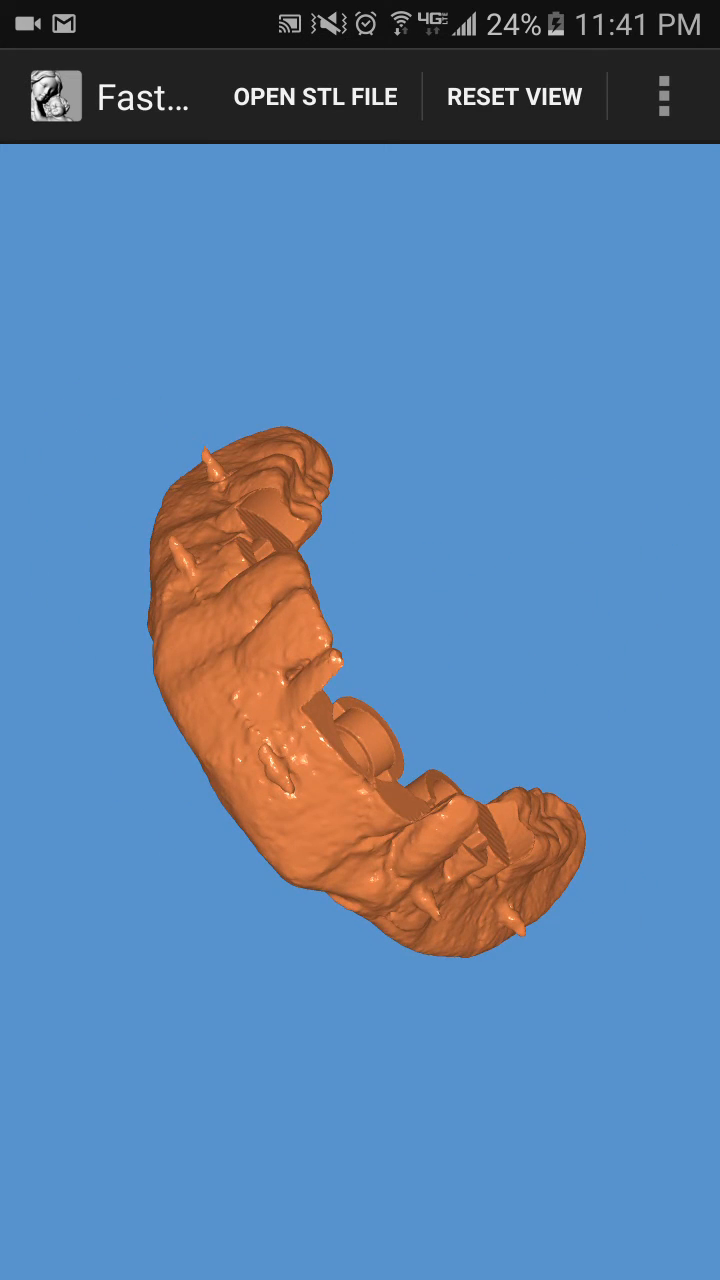